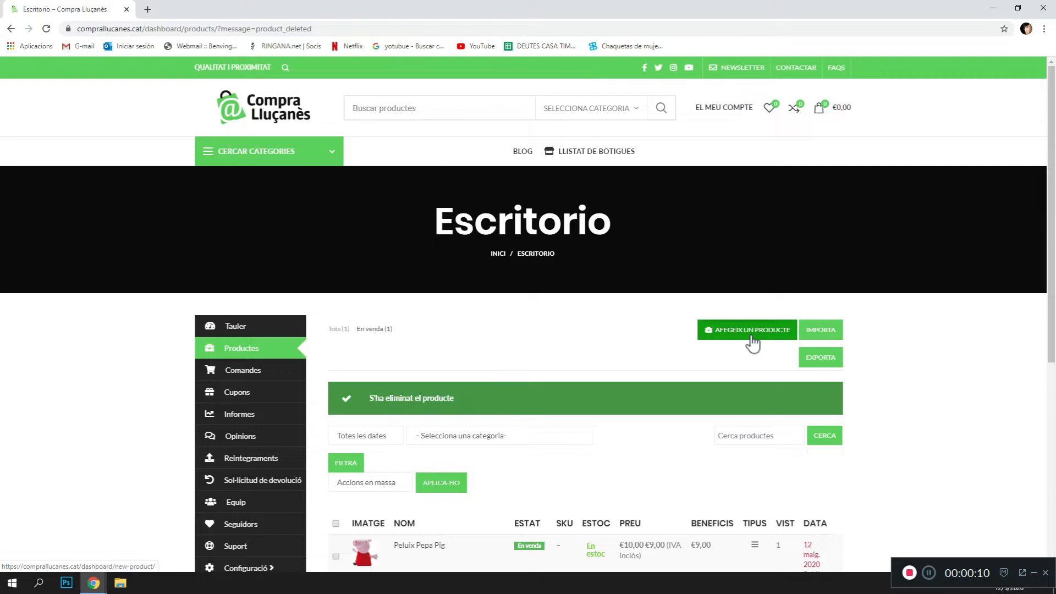
Step: Start a new product and upload the monster-verd picture as its main image
click(751, 337)
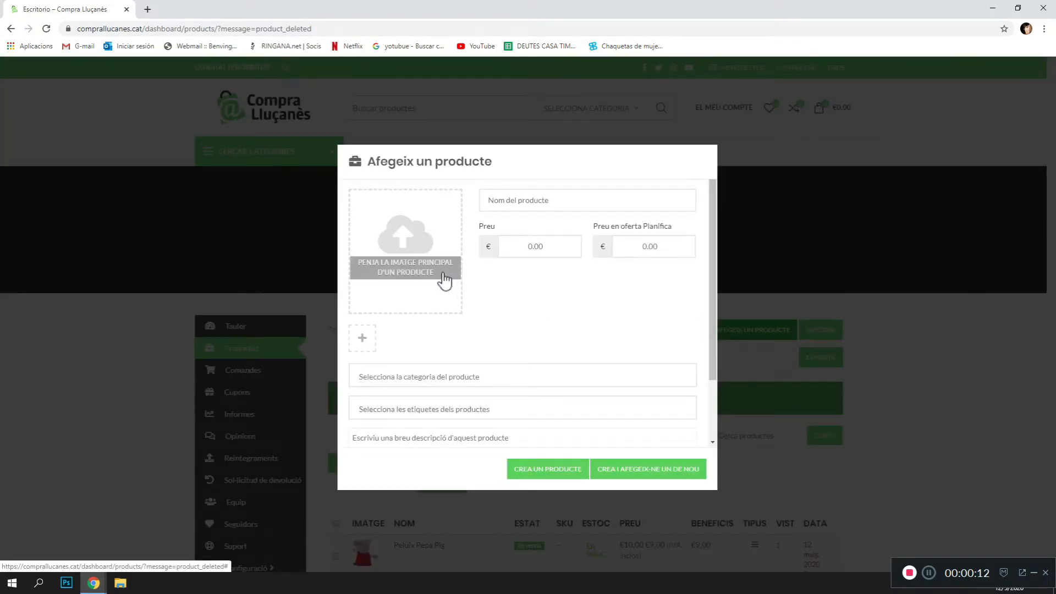
click(444, 280)
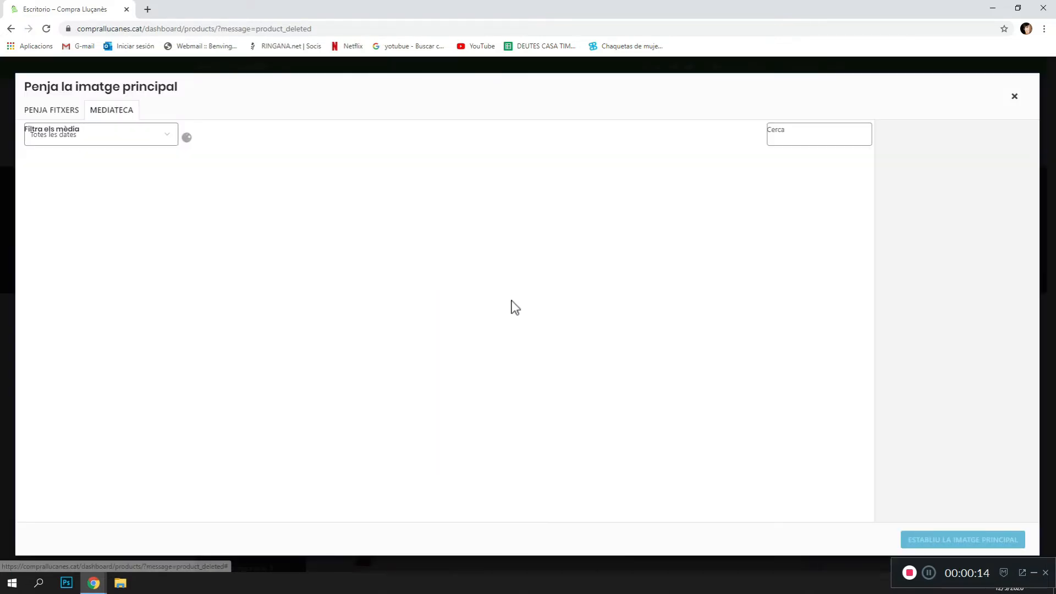
click(52, 111)
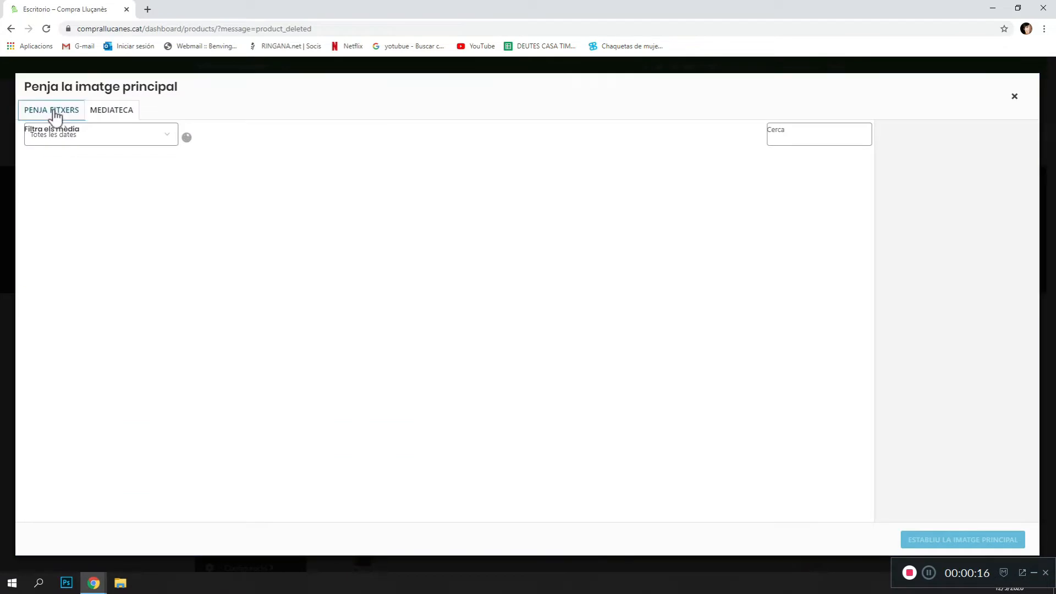
click(546, 297)
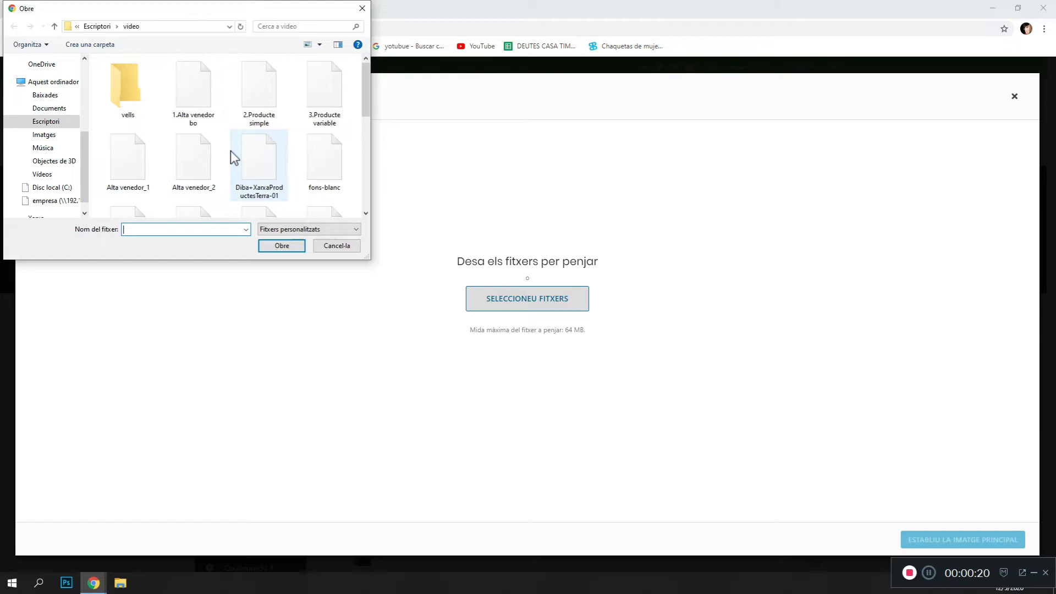
scroll(229, 150, down, 2)
scroll(230, 151, down, 2)
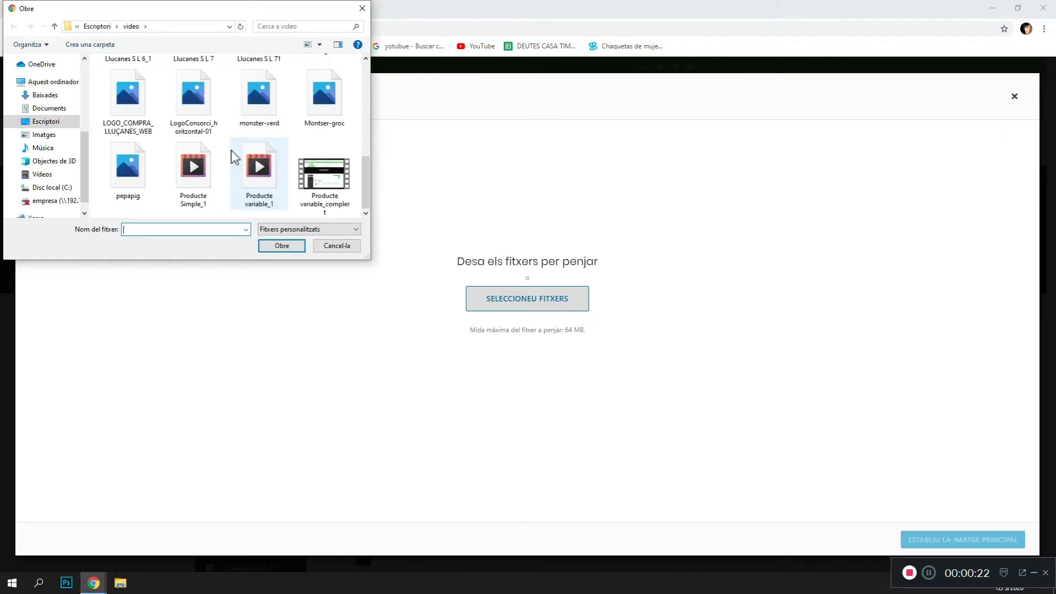
scroll(231, 150, up, 1)
click(263, 163)
click(283, 246)
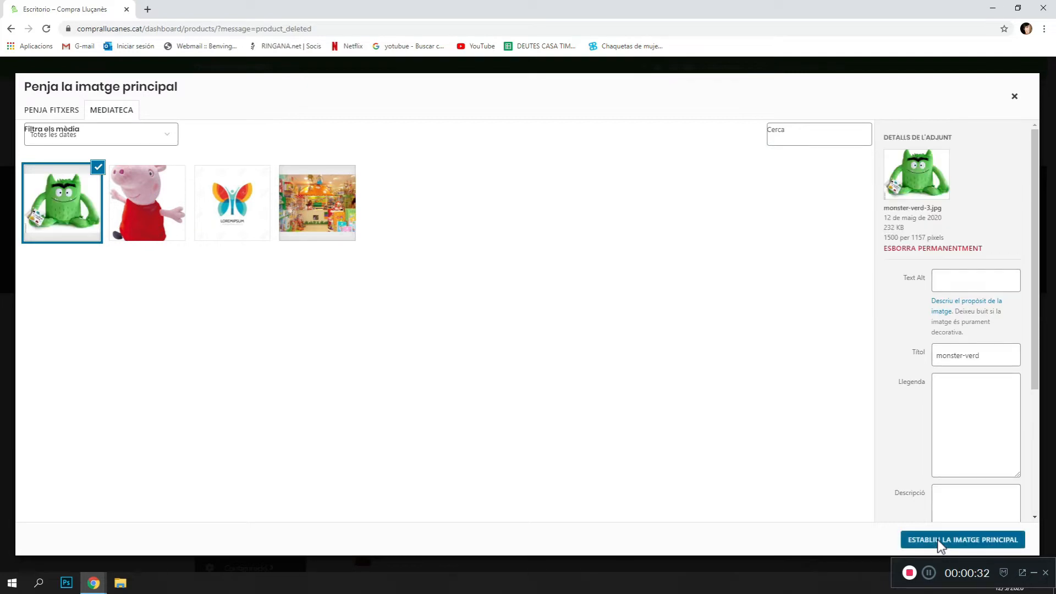
click(938, 540)
Step: Name the product "Peluix monstre" and set its regular price to 20 €
click(551, 201)
text(Peluix monstre)
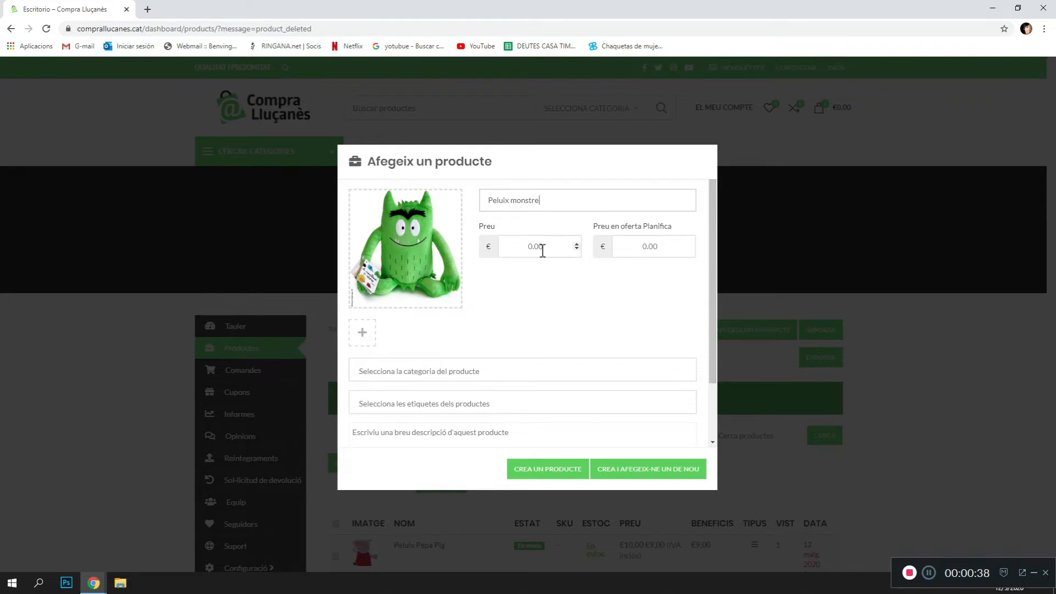
click(542, 251)
text(20)
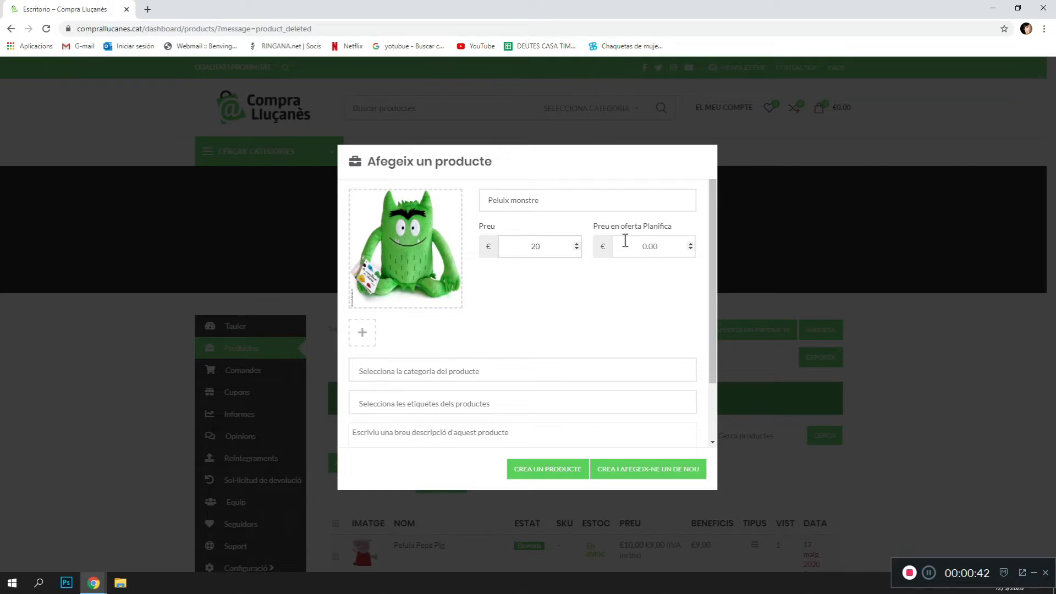
Step: Assign the product to the categories Joguines and Peluixos and add the existing tag peluix
click(451, 374)
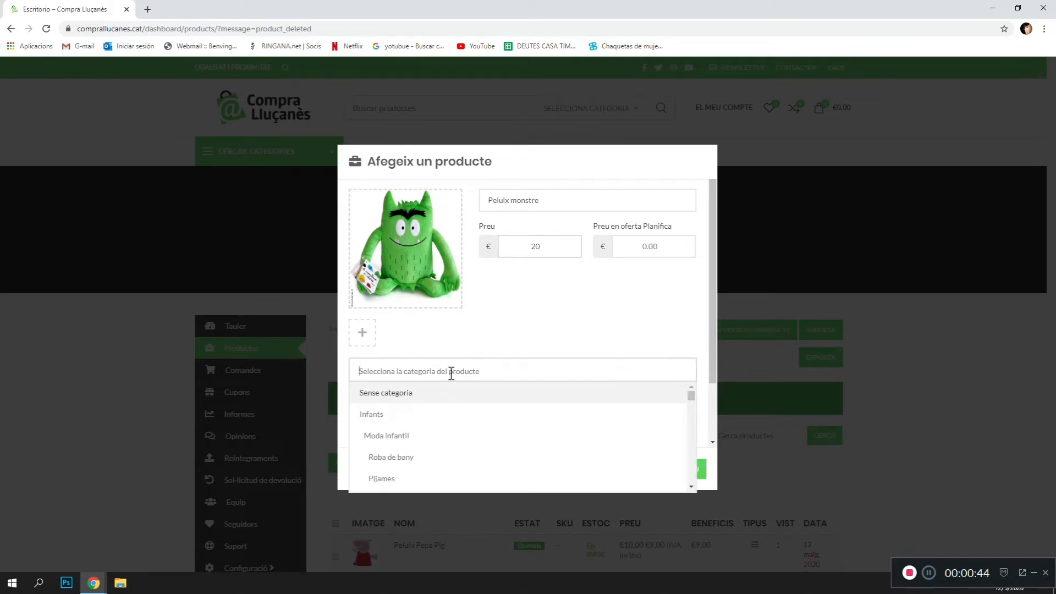
scroll(432, 417, down, 4)
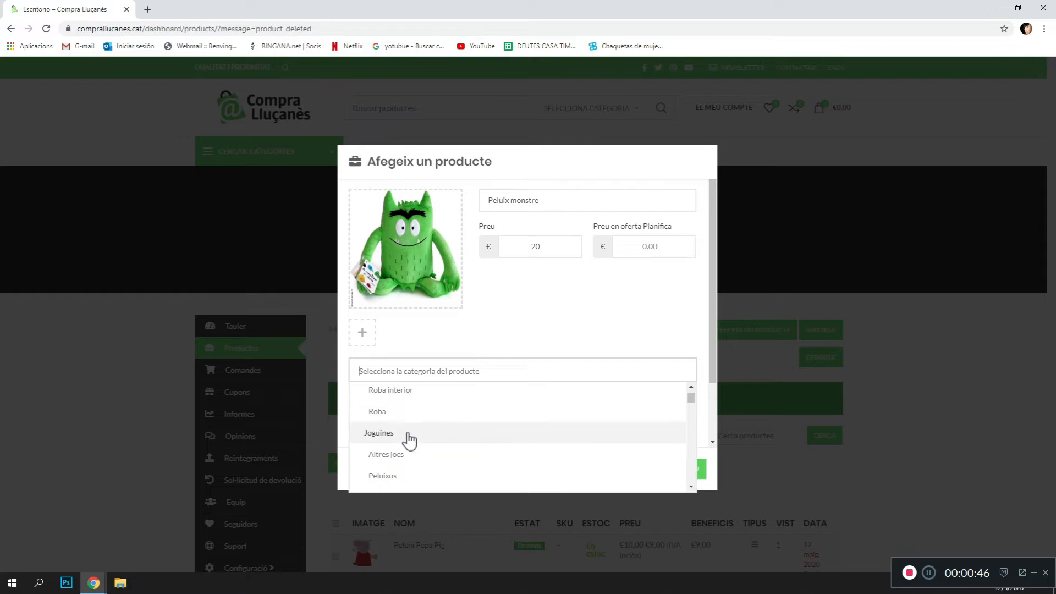
click(409, 434)
click(424, 378)
scroll(416, 440, down, 4)
scroll(412, 429, up, 2)
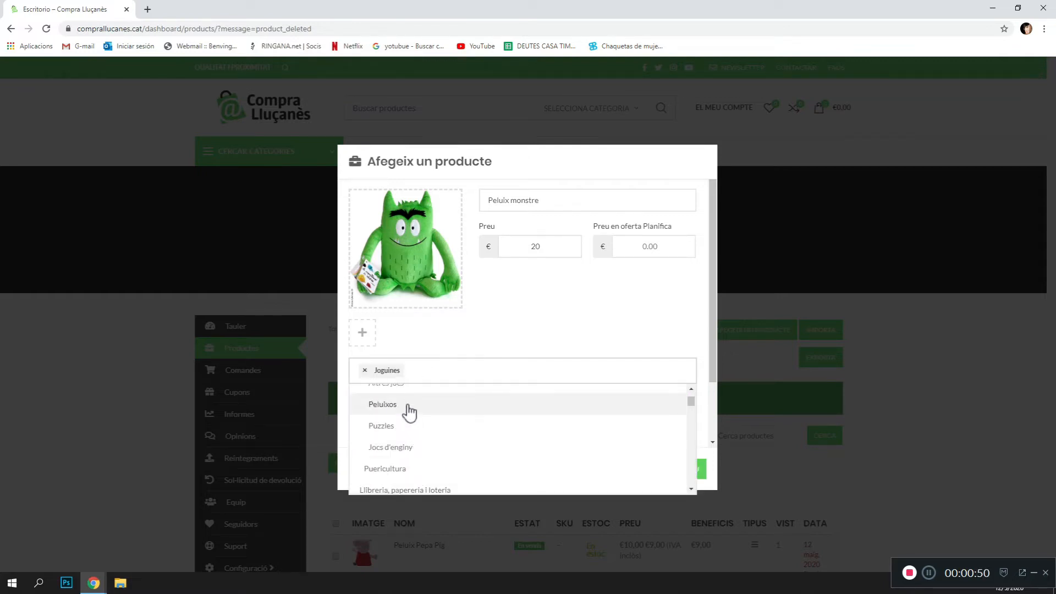
click(407, 406)
click(410, 407)
text(pelu)
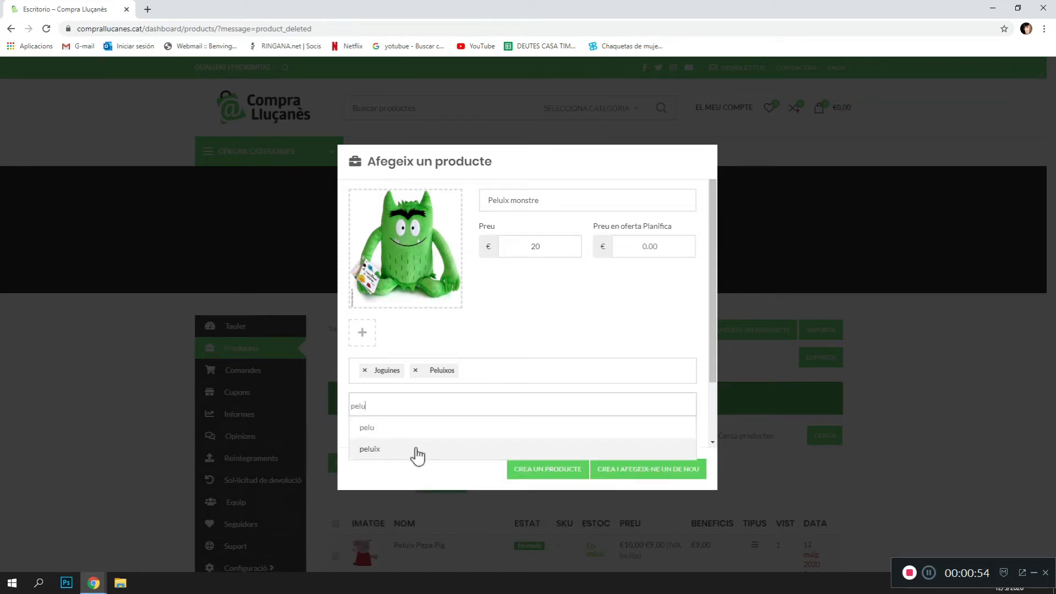
click(418, 456)
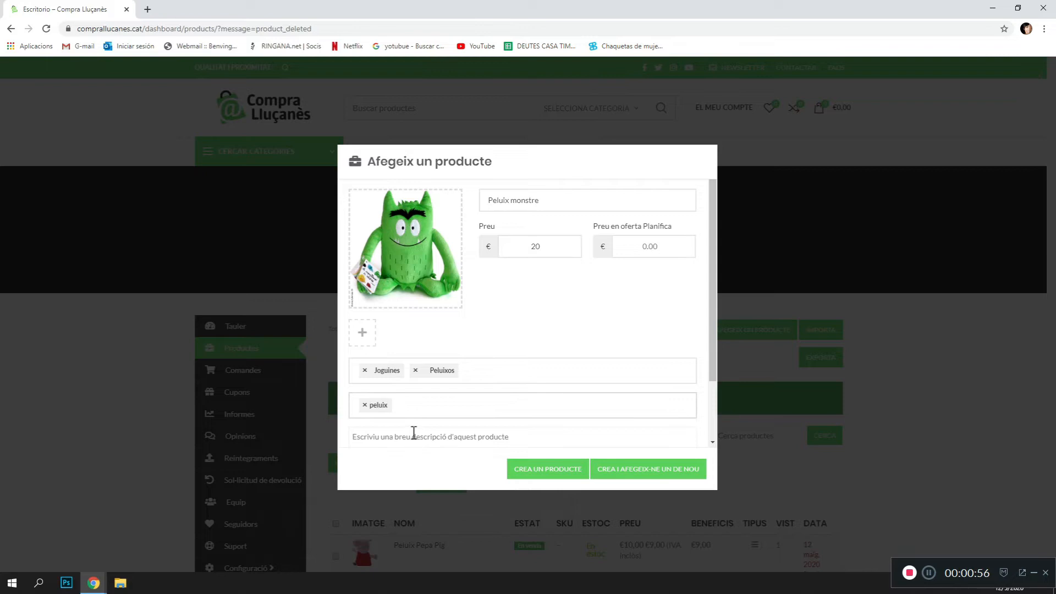
Step: Enter the short description "Peluix monstre (diferents colors)" and create the product
text(Peluix monstre (diferents colors)
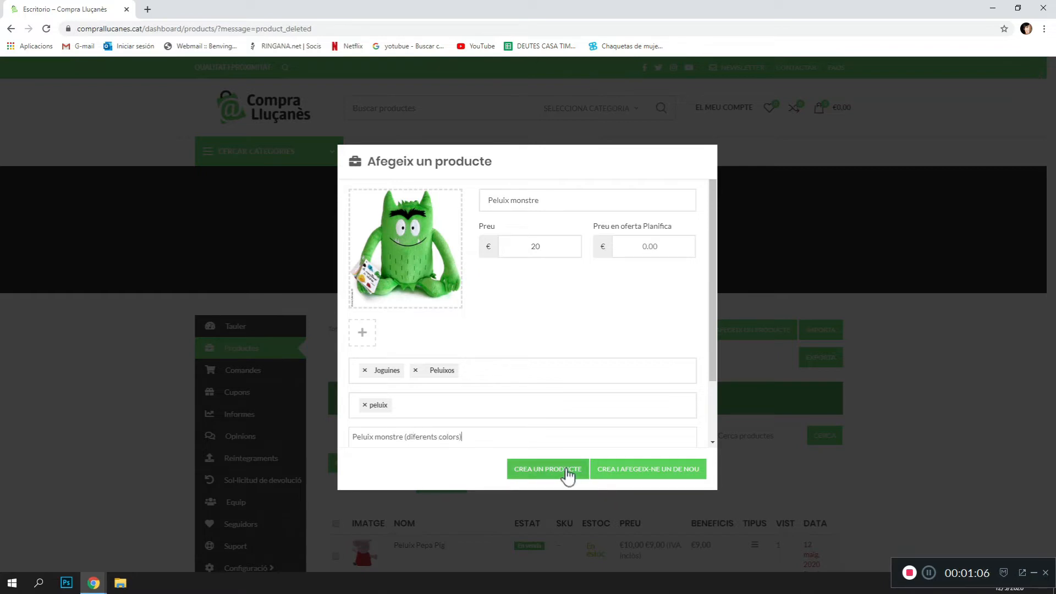
click(566, 471)
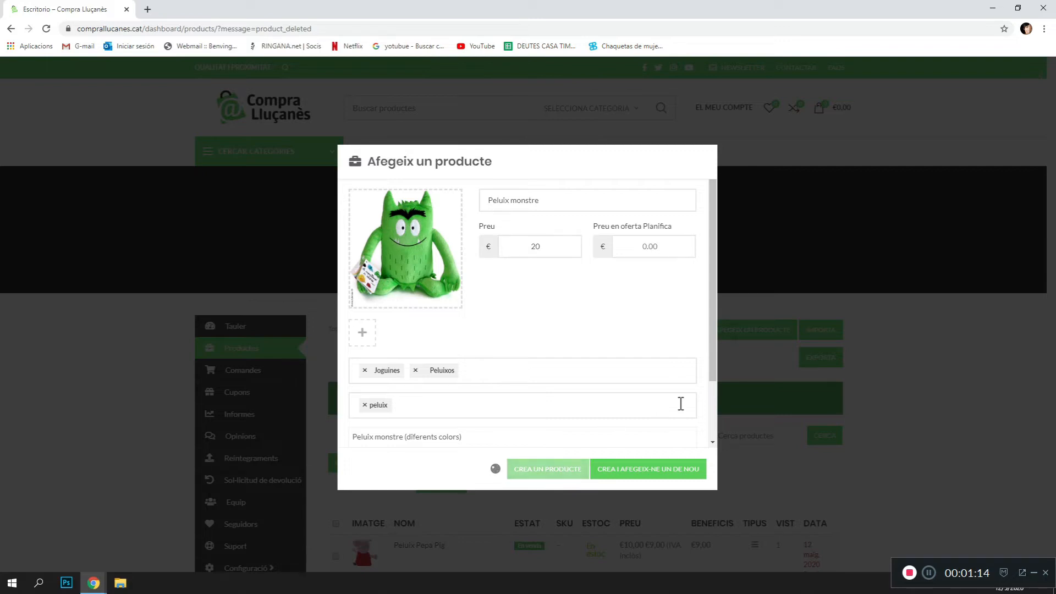
scroll(649, 404, down, 1)
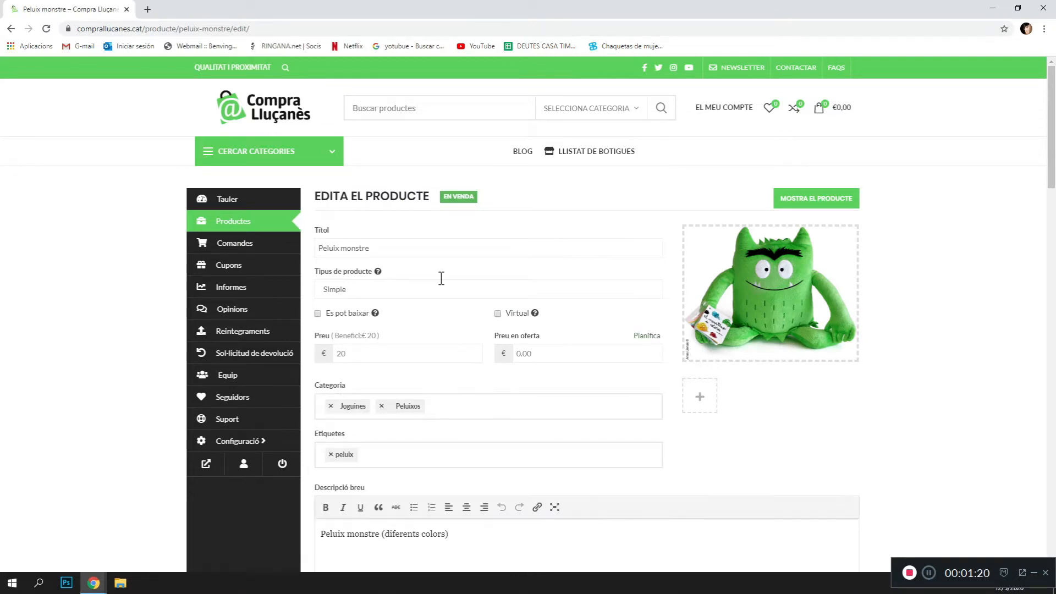
Step: Change the product type of Peluix monstre to Variable
click(370, 292)
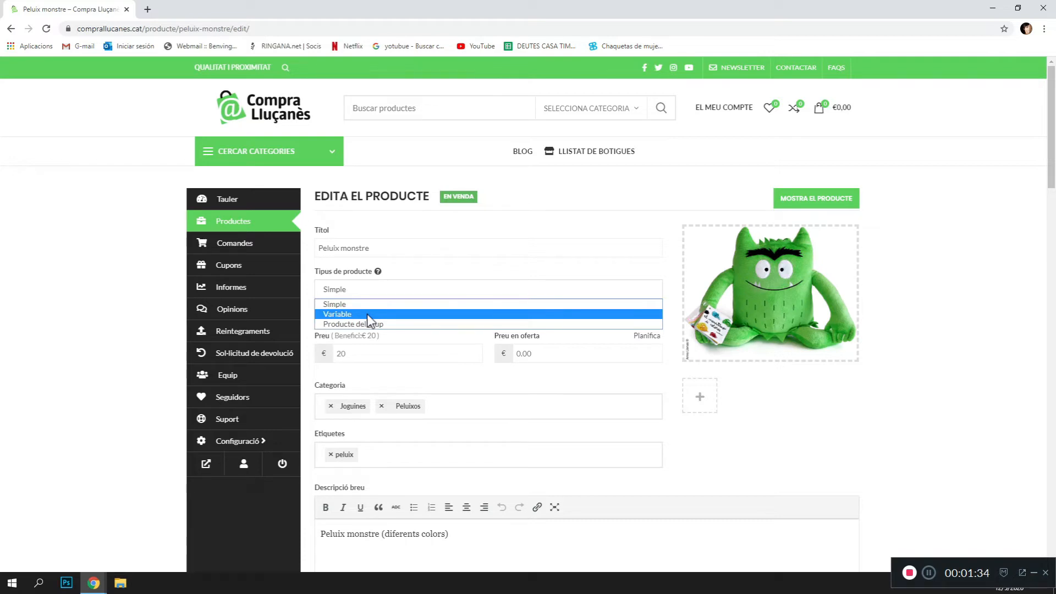
click(370, 314)
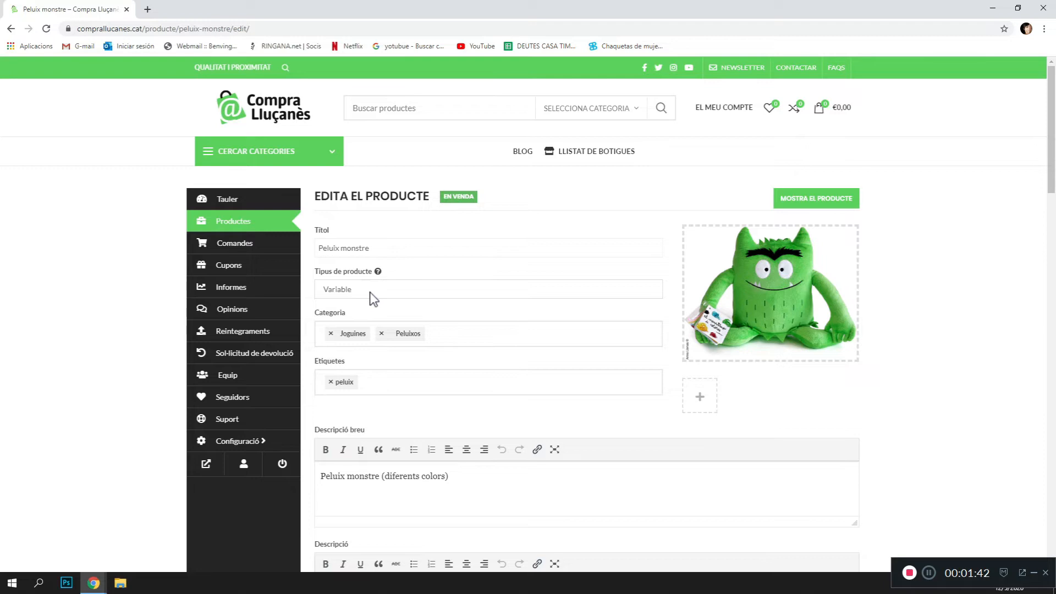
click(369, 296)
click(370, 315)
Step: Set the product's tax class to 21% IVA in the shipping and tax settings
scroll(385, 321, down, 1)
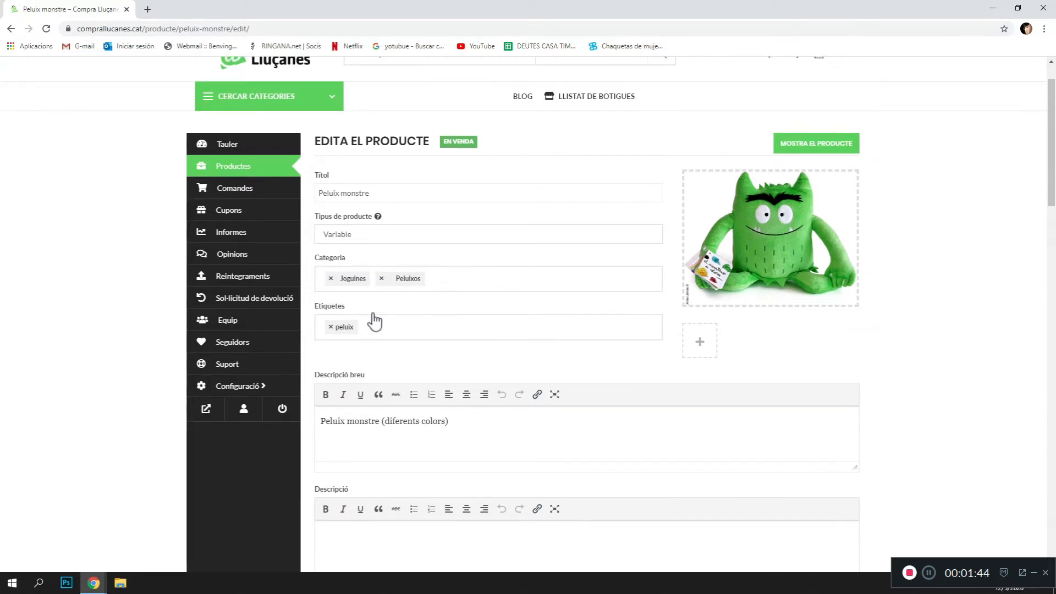
scroll(418, 321, down, 8)
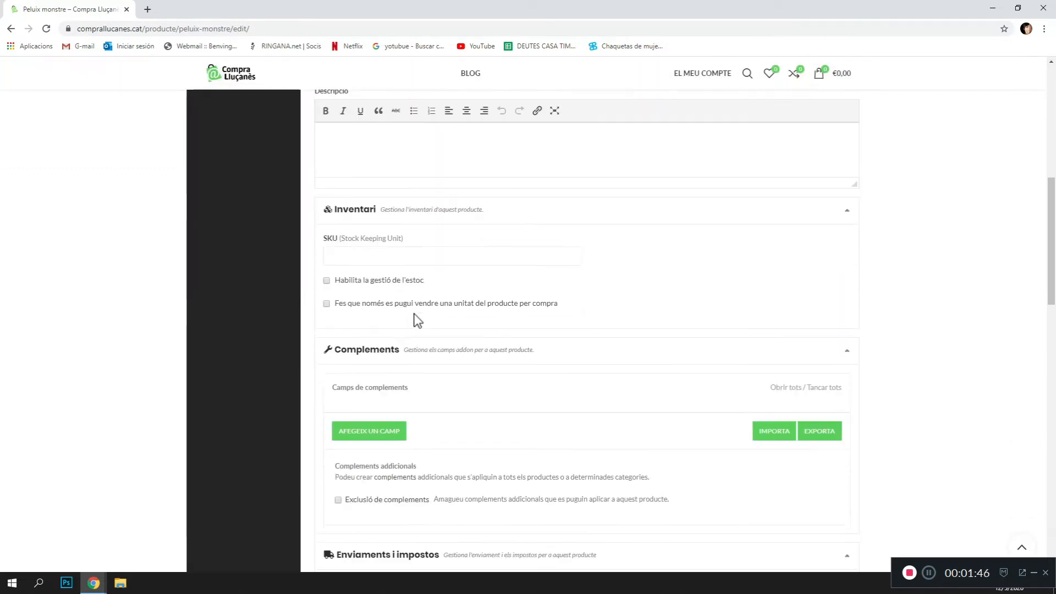
scroll(418, 320, down, 5)
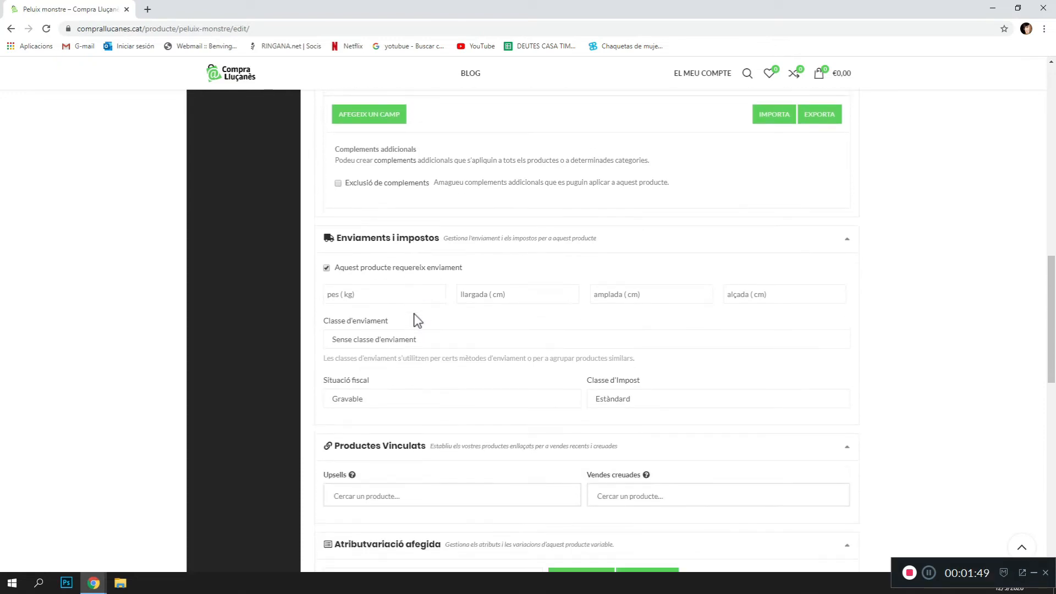
click(619, 399)
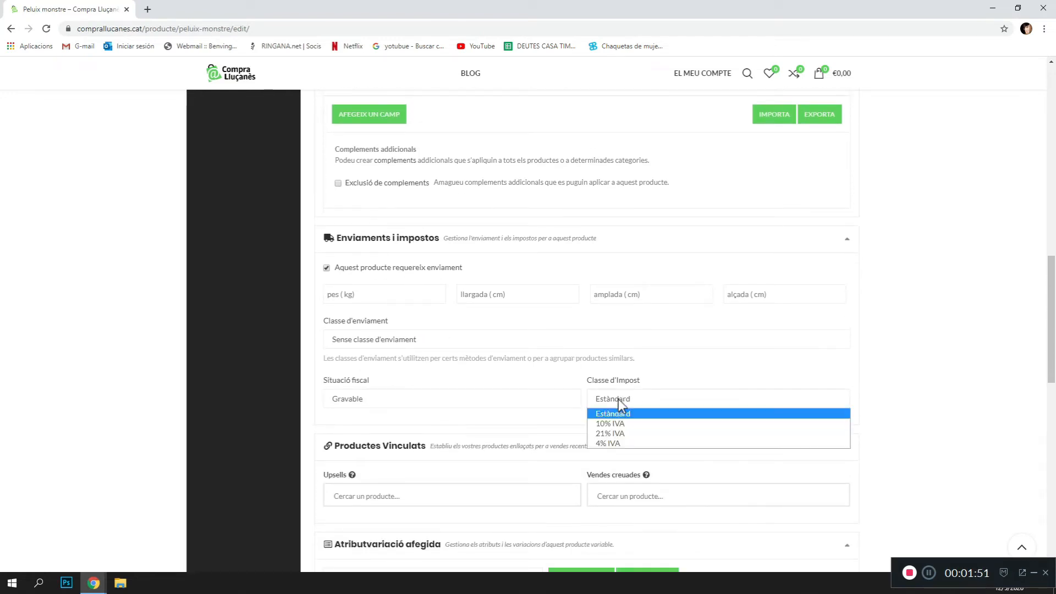
click(611, 433)
Step: Add the predefined Color attribute to the product's attributes and variations section
scroll(611, 440, down, 2)
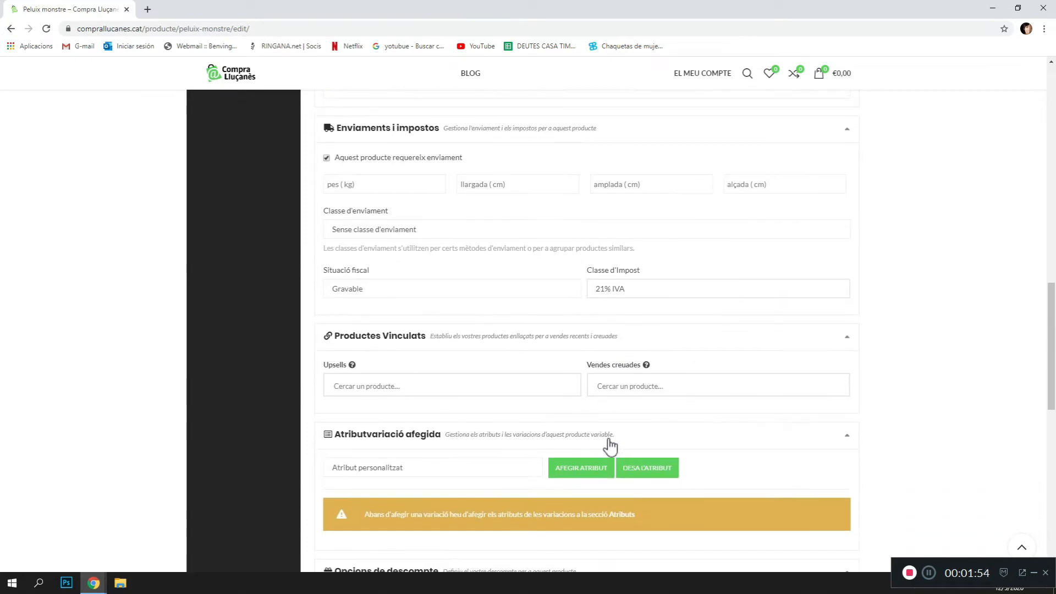
scroll(484, 377, down, 1)
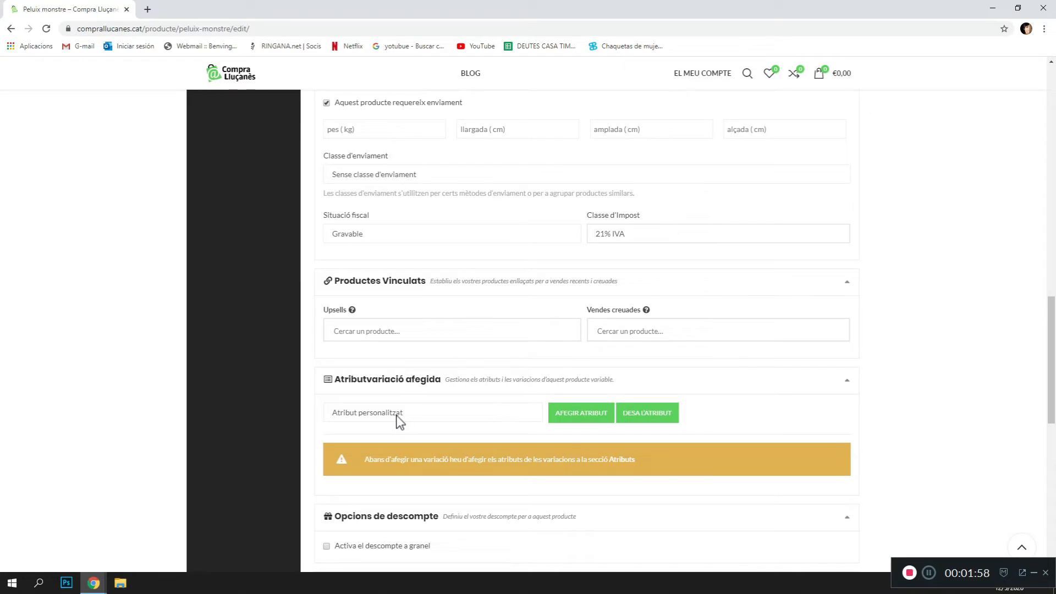
scroll(400, 422, down, 1)
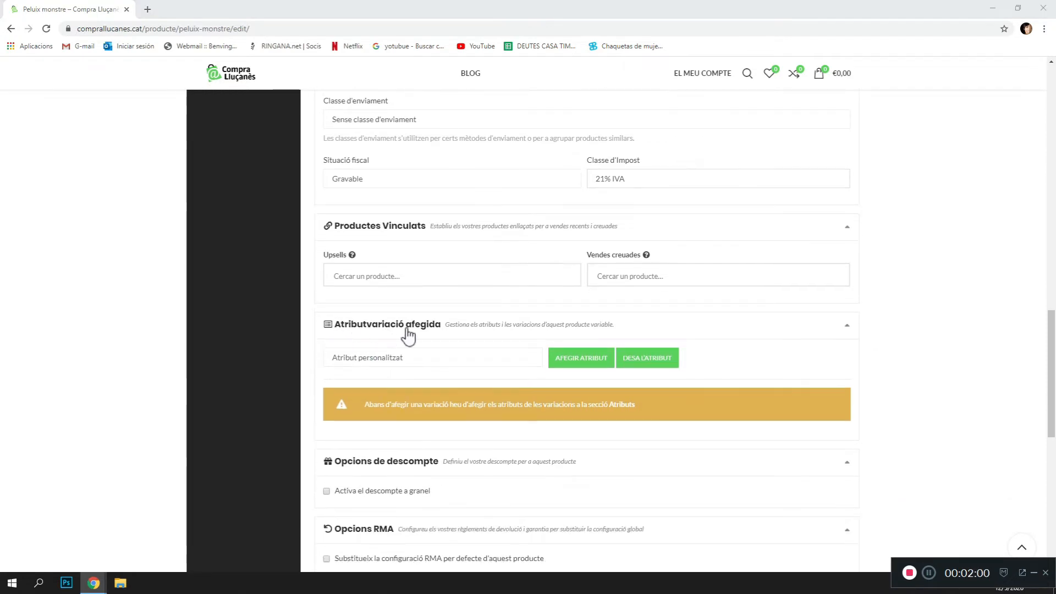
click(380, 360)
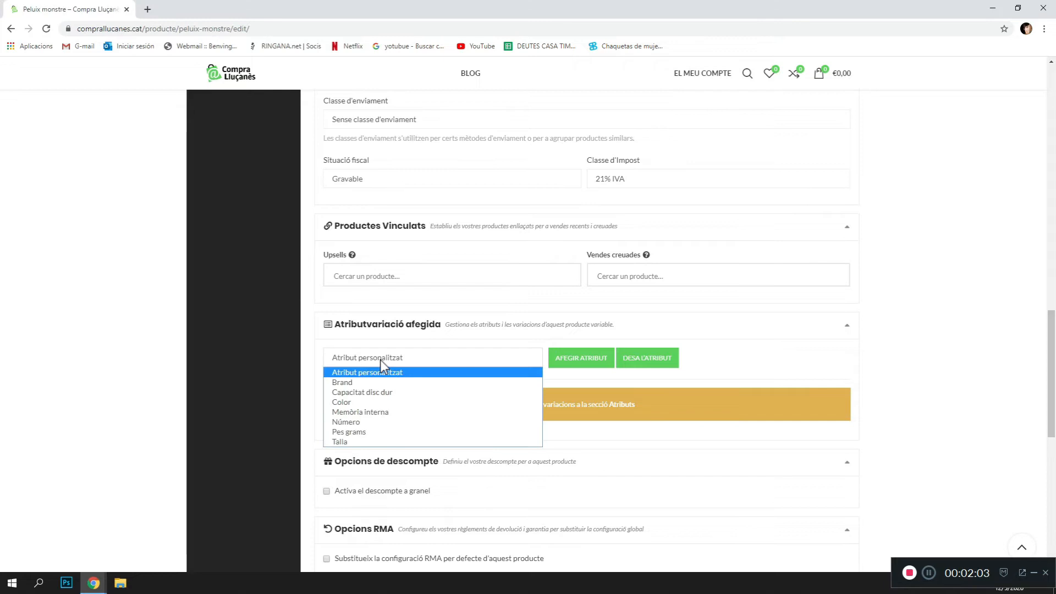
click(351, 404)
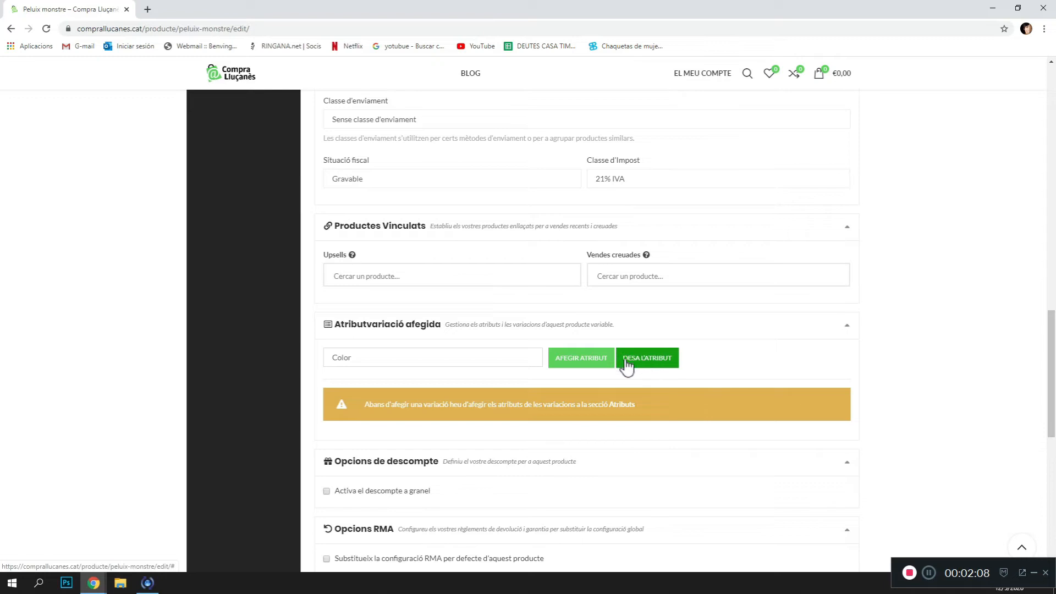
click(592, 363)
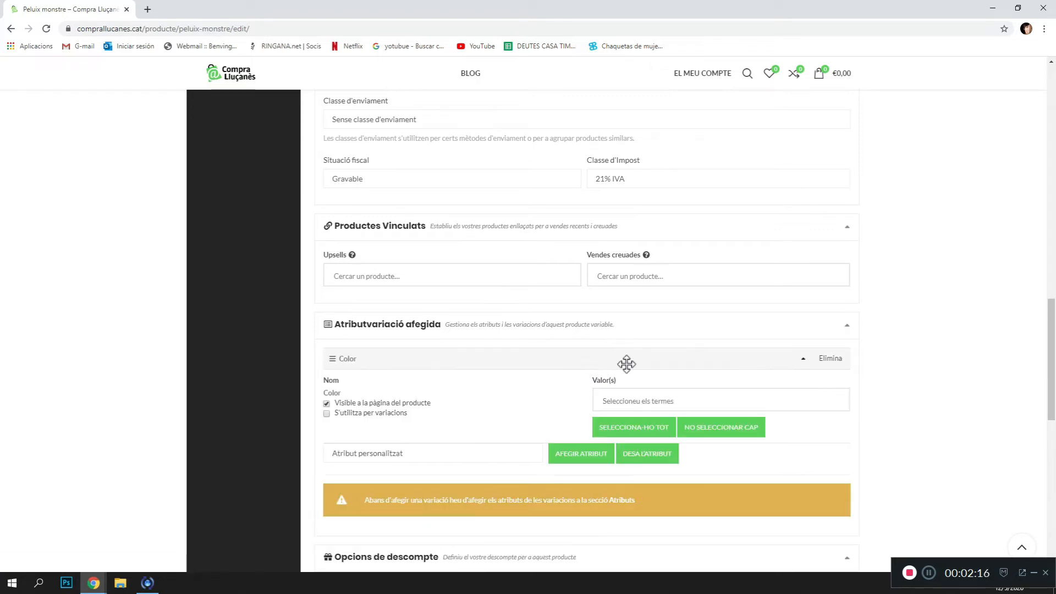
Step: Give the Color attribute the values Groc and Verd Fosc
click(616, 401)
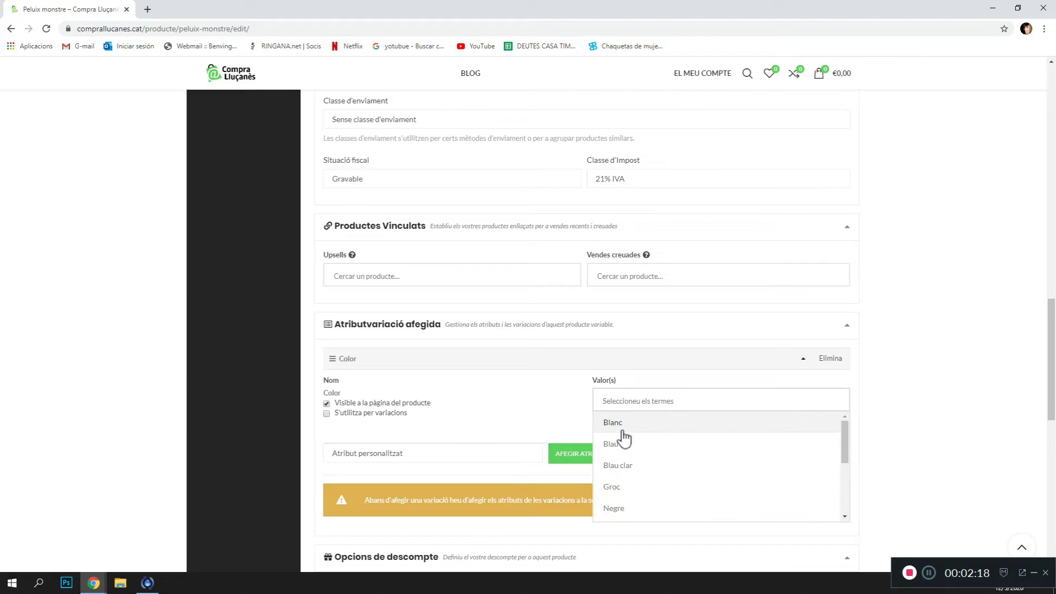
click(619, 491)
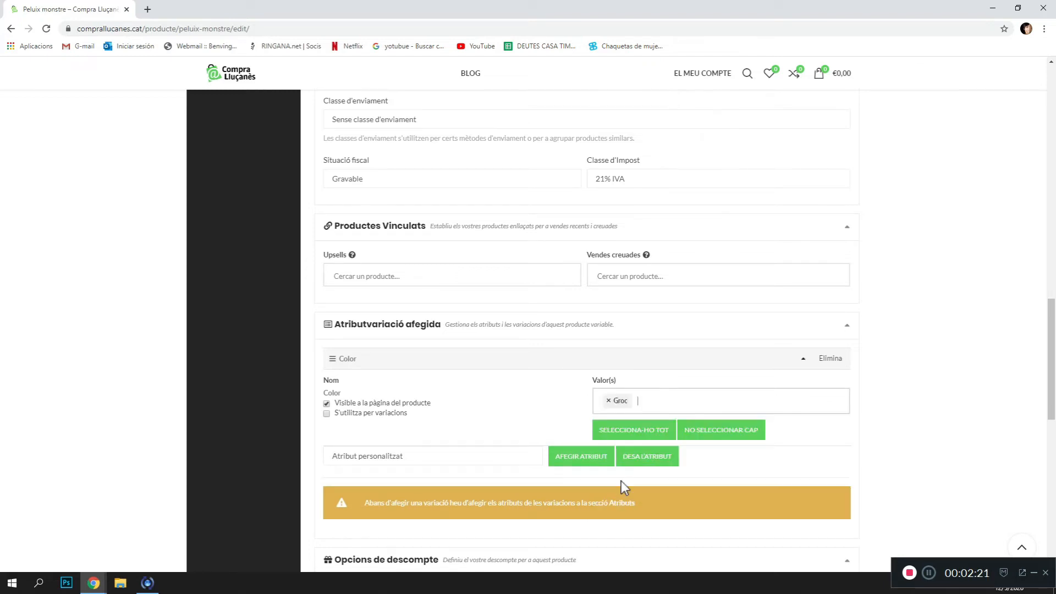
click(646, 400)
scroll(643, 446, down, 3)
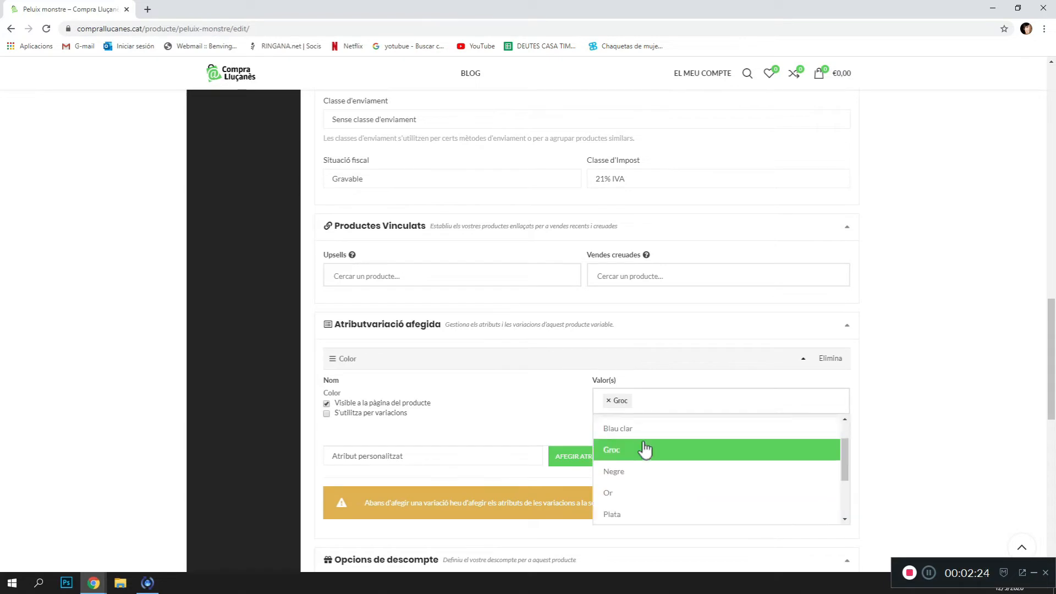
click(637, 491)
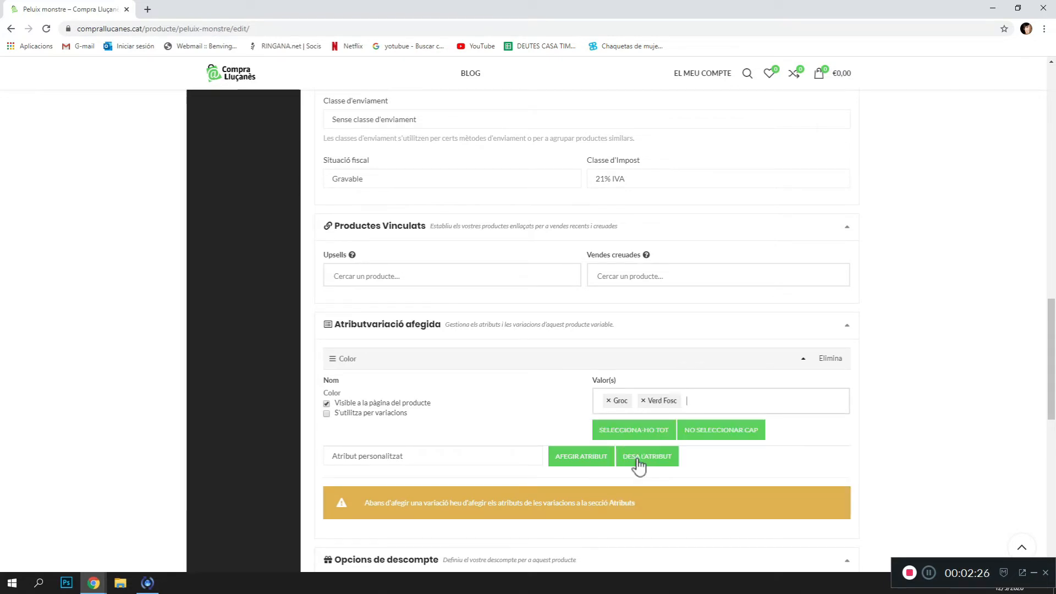
Step: Enable the Color attribute for use in variations and save the attribute
click(361, 418)
click(641, 462)
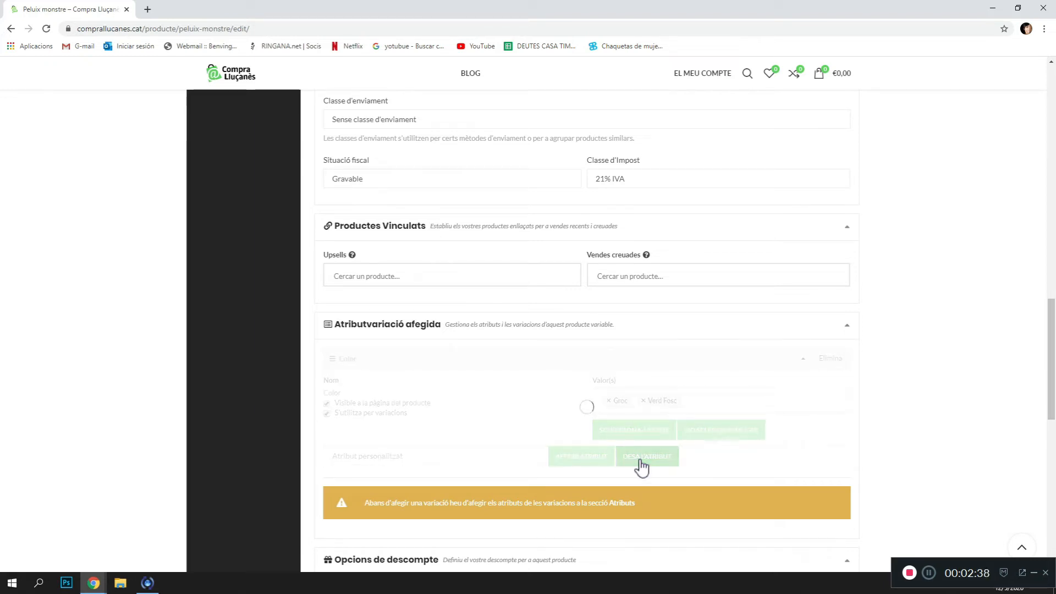
scroll(585, 420, down, 1)
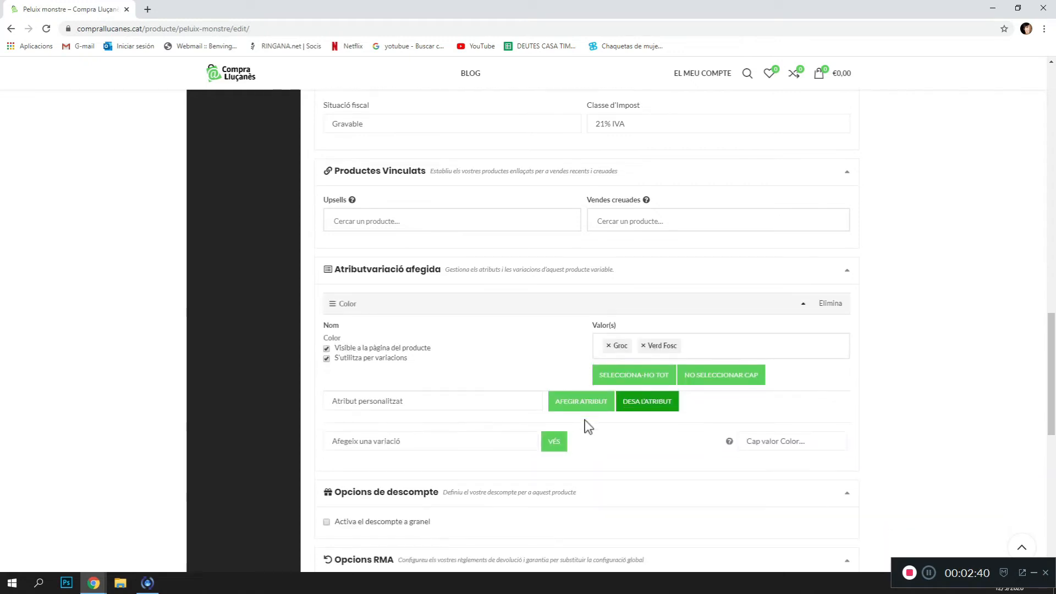
scroll(585, 412, down, 1)
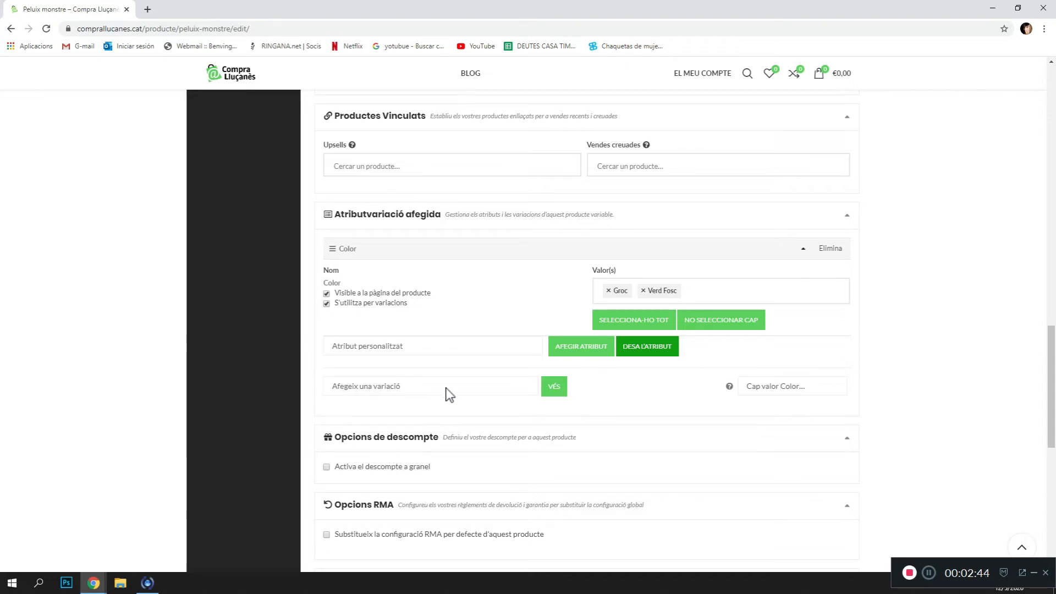
Step: Create variations from all attributes for the product and confirm generating every combination
click(506, 386)
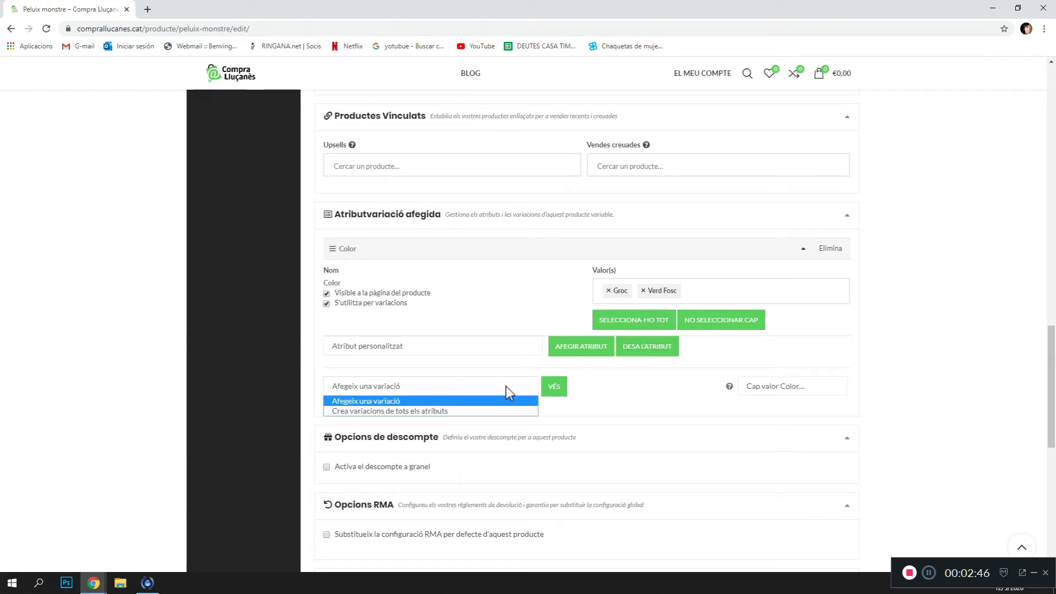
click(380, 412)
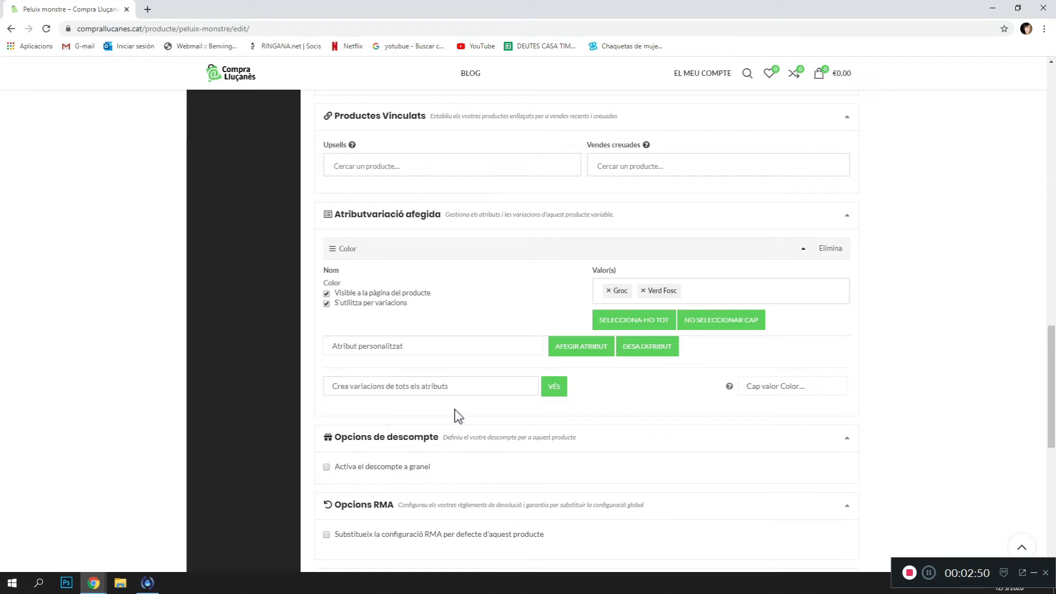
click(555, 389)
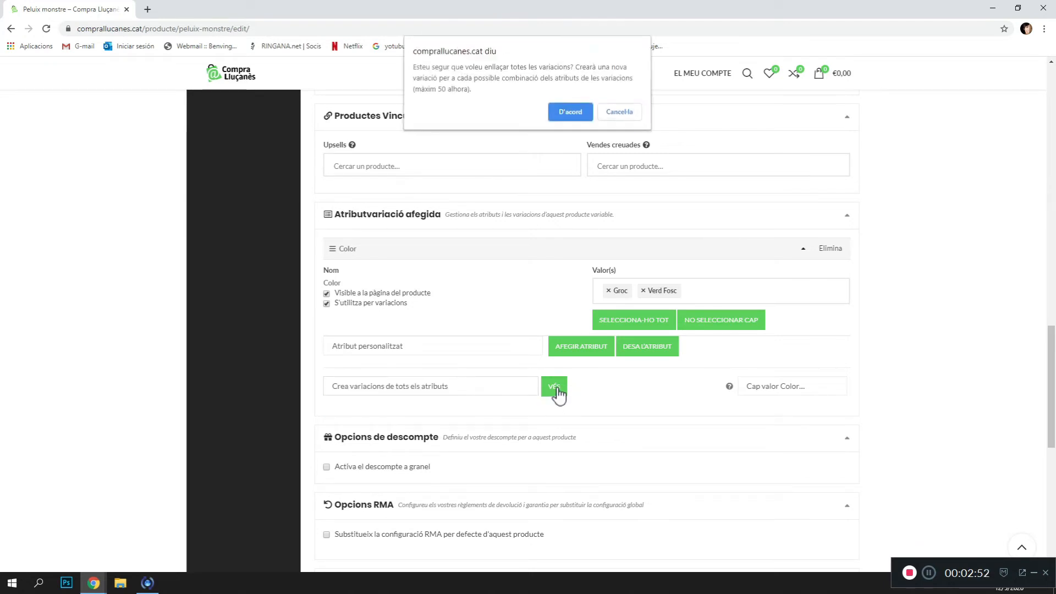
click(570, 114)
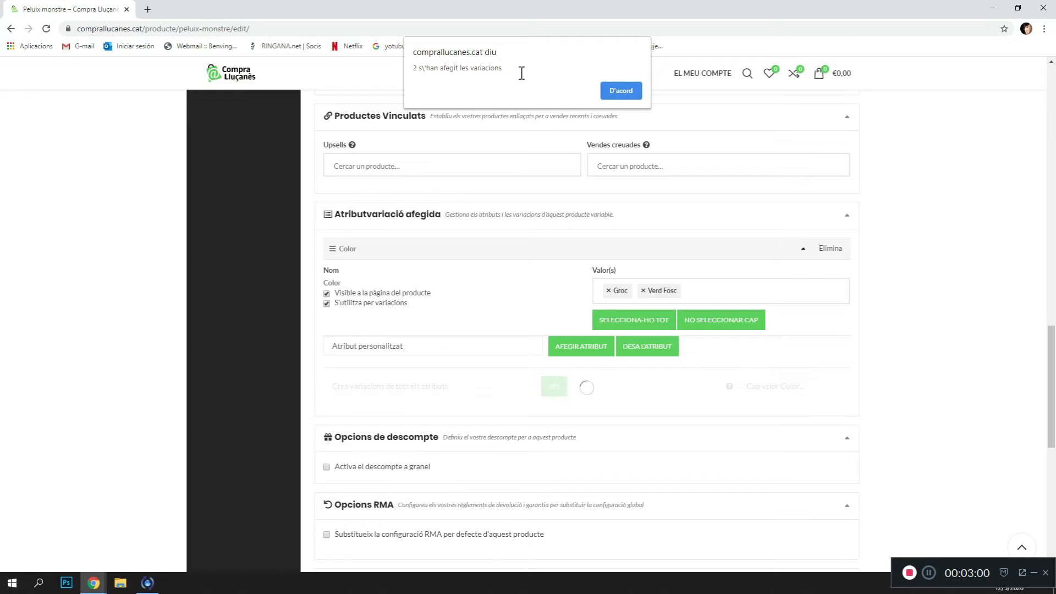
click(629, 93)
Step: Enable stock management for the Groc variation, with a stock quantity of 10 and a regular price of €20
scroll(465, 443, down, 1)
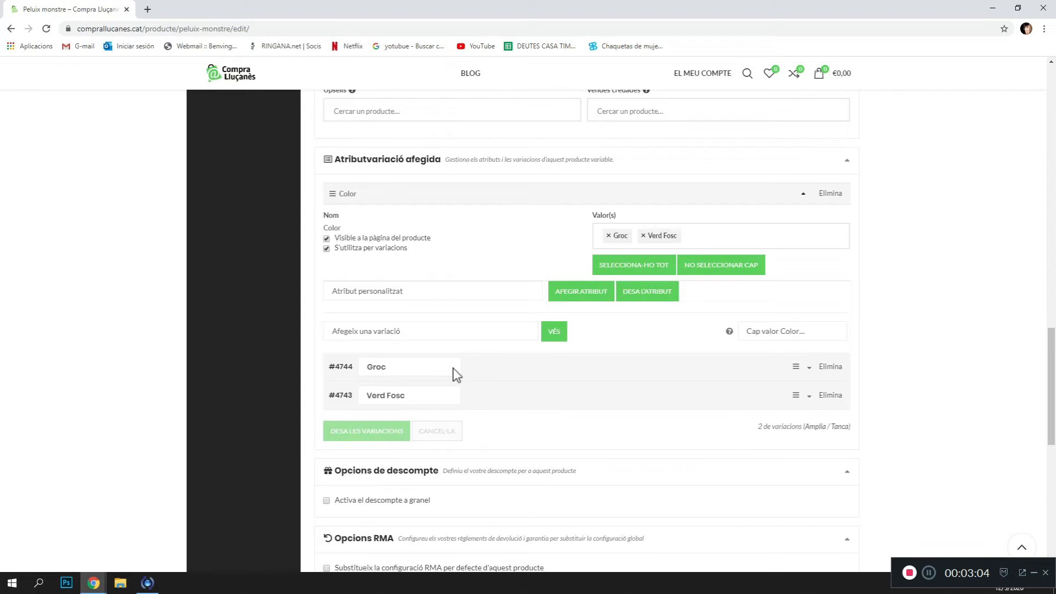
click(490, 375)
scroll(489, 374, down, 2)
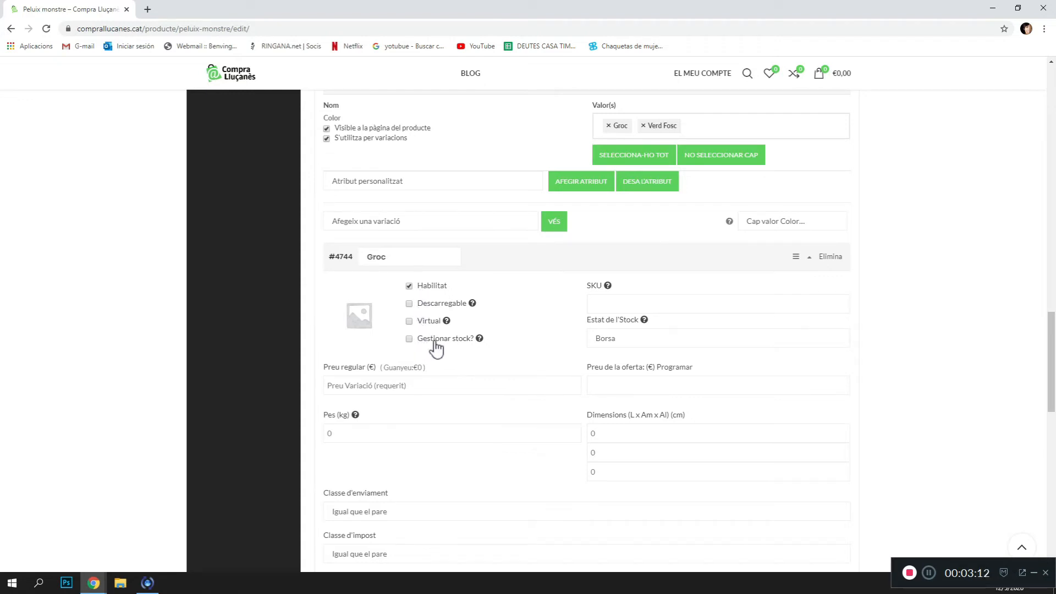
click(436, 347)
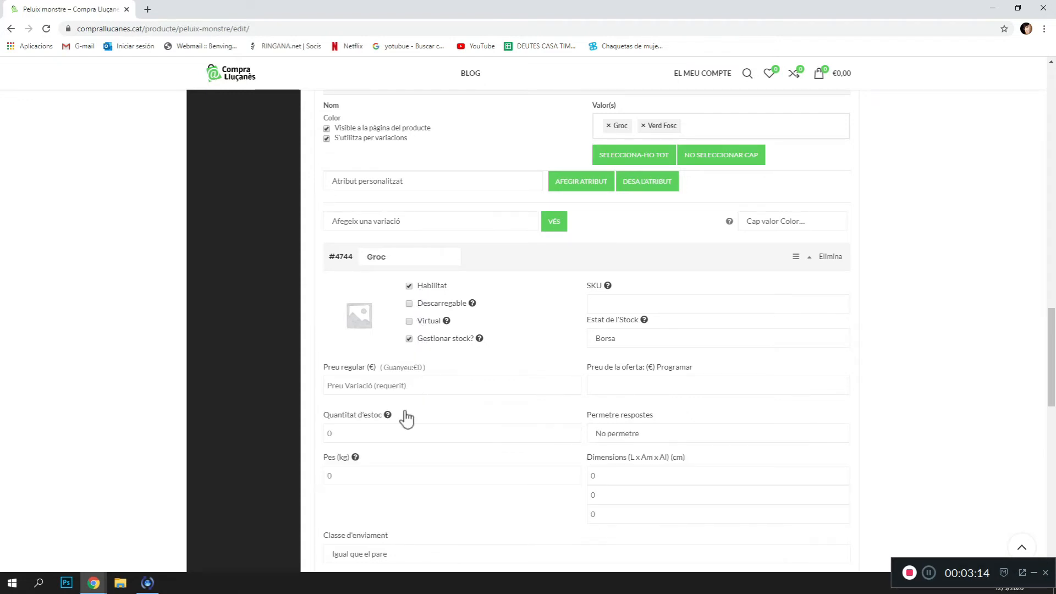
click(346, 434)
drag(345, 433, 322, 435)
text(10)
click(356, 390)
text(20)
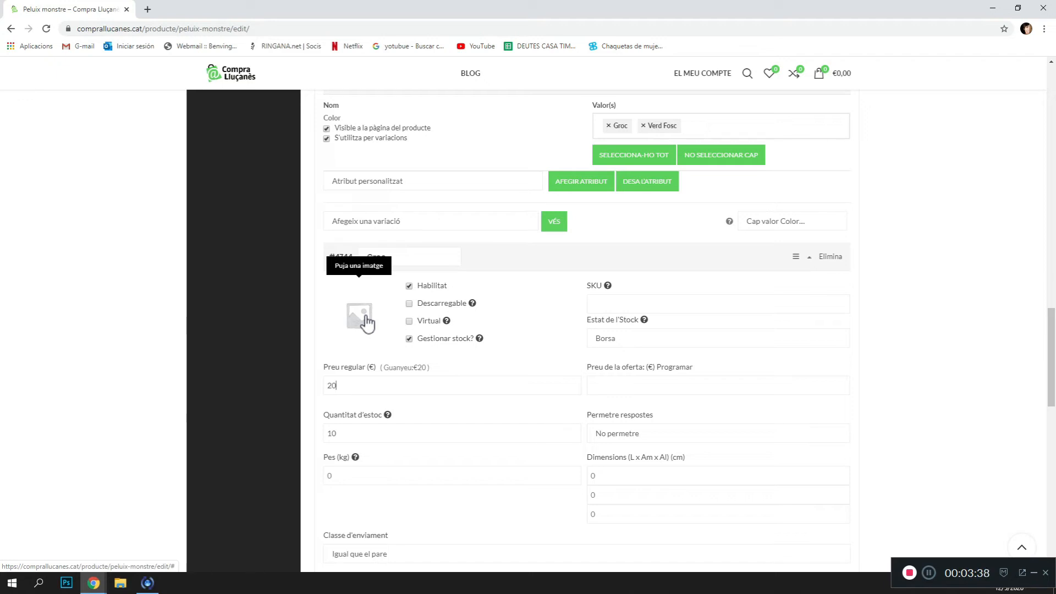
Step: Upload Montser-groc.jpg as the Groc variation's image and collapse the variation's details
click(364, 319)
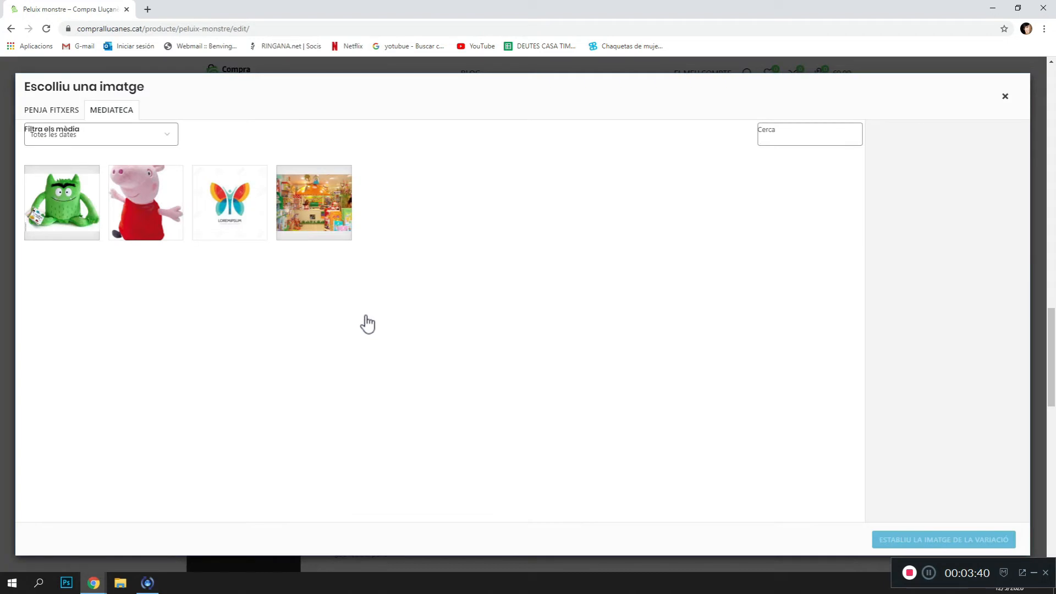
click(71, 115)
click(537, 303)
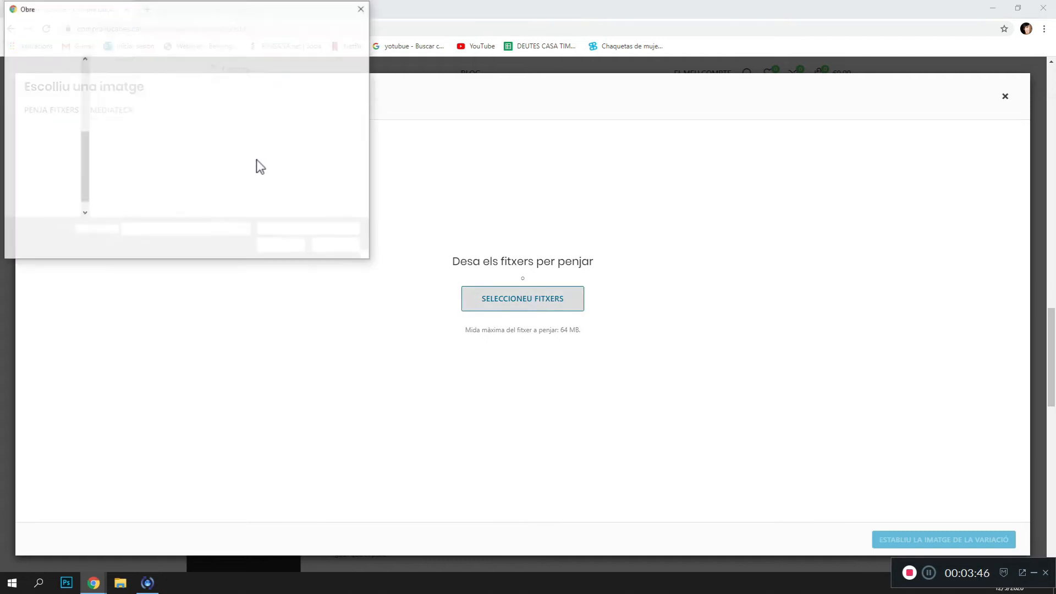
scroll(259, 187, down, 3)
scroll(321, 175, down, 2)
click(323, 176)
click(286, 246)
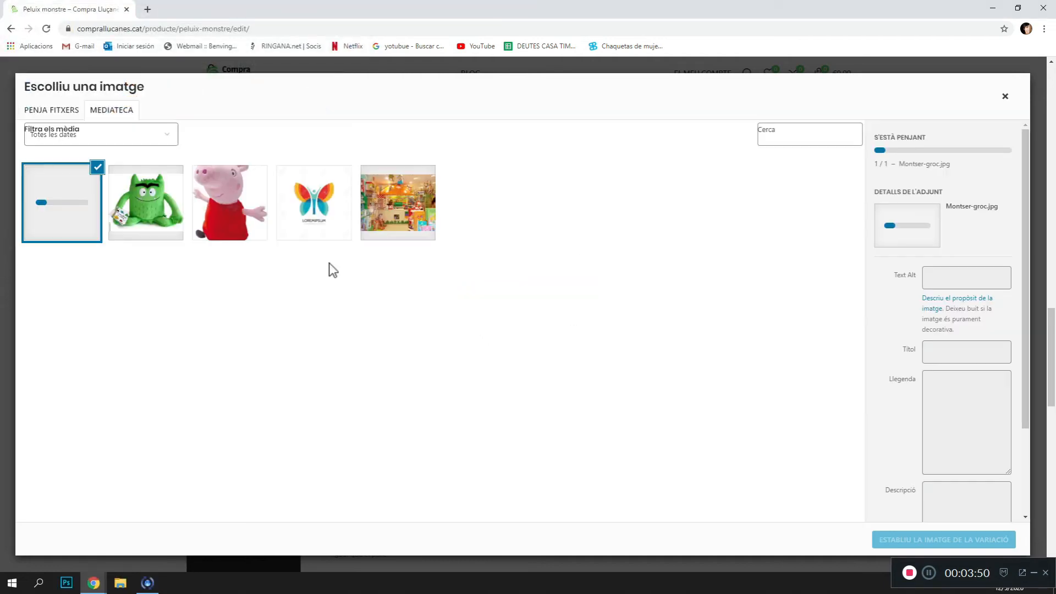
click(897, 541)
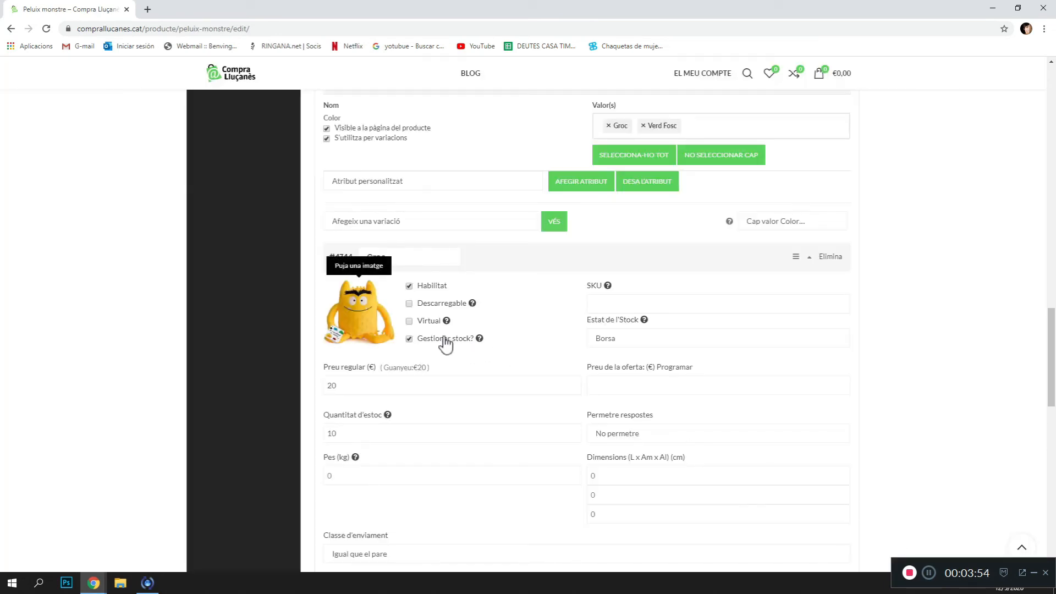
scroll(392, 329, down, 1)
scroll(392, 328, down, 3)
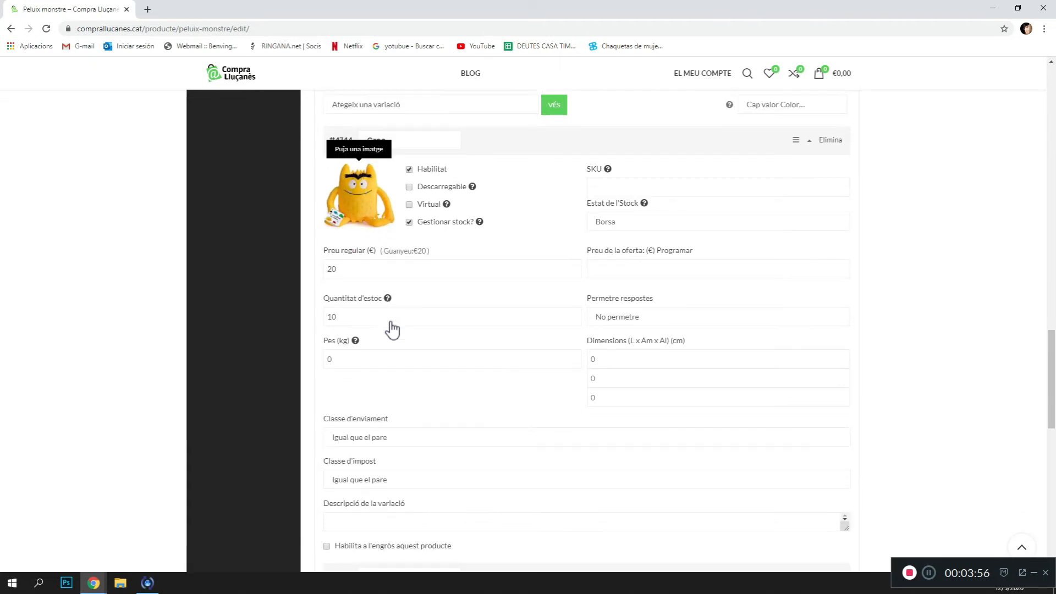
scroll(633, 158, up, 2)
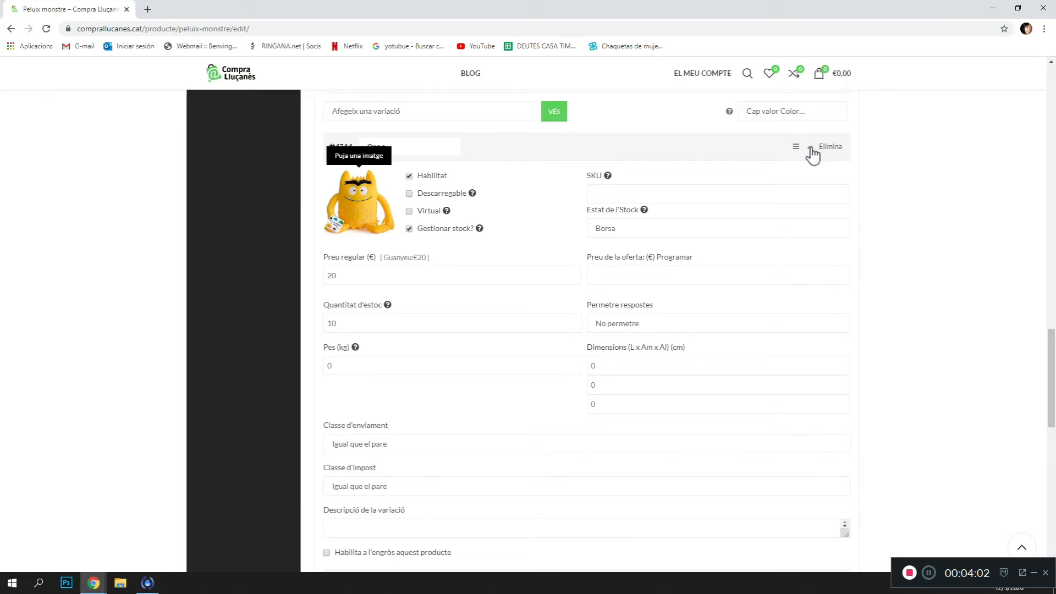
click(811, 149)
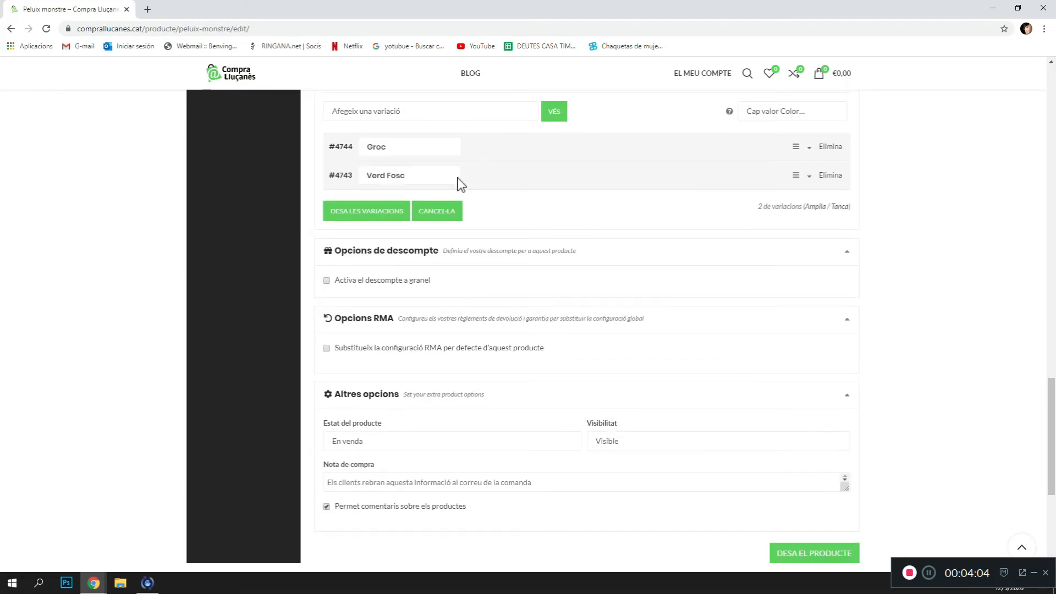
Step: Enable stock management for the Verd Fosc variation, with a stock quantity of 10 and a regular price of €20
click(457, 177)
click(496, 174)
click(496, 175)
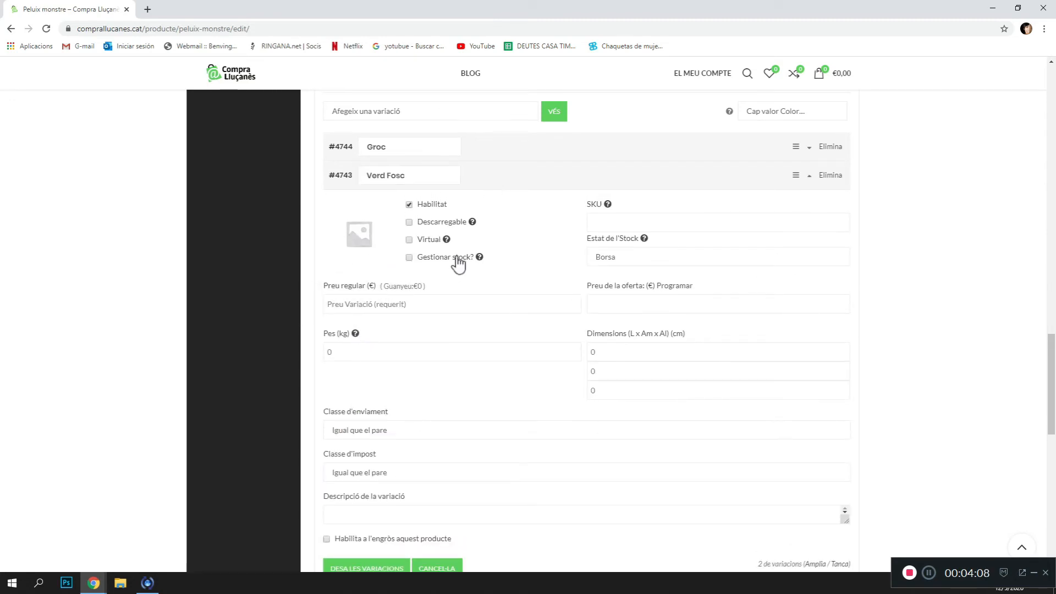
click(457, 263)
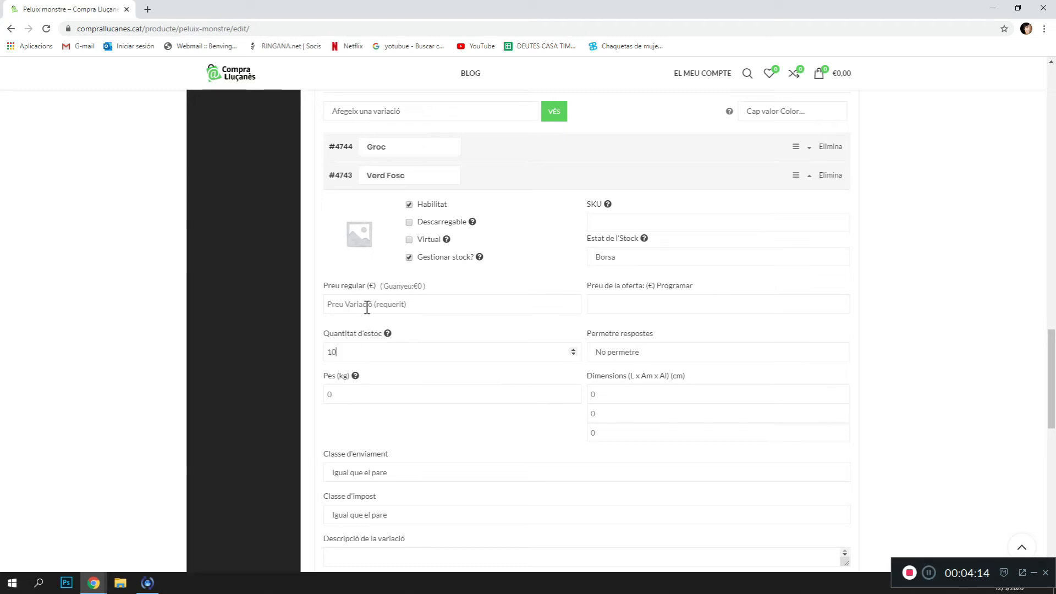
text(20)
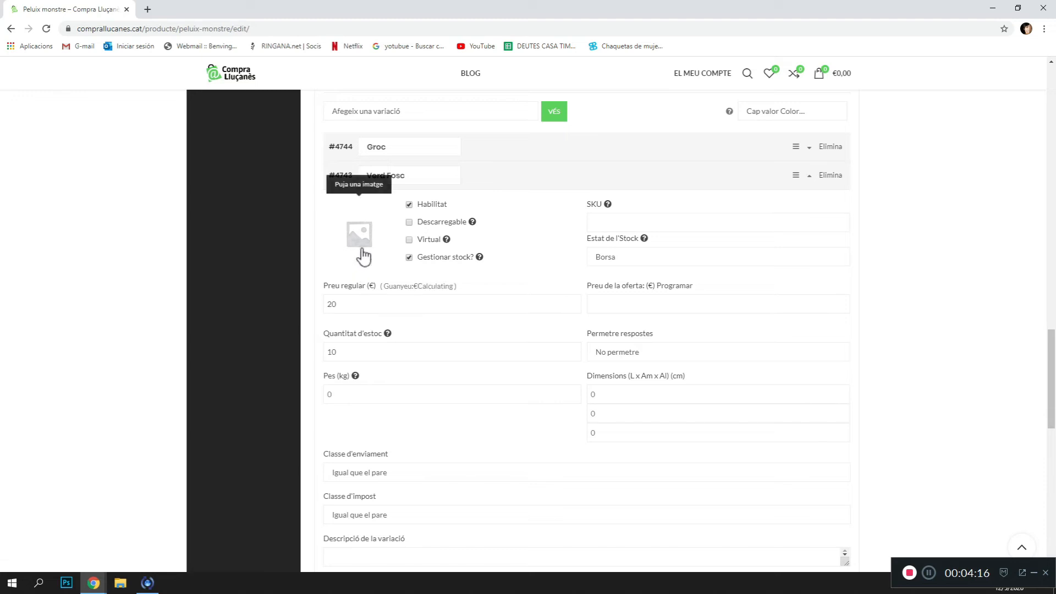
Step: Set the green monster picture from the media library as the Verd Fosc variation's image and save the variations
click(361, 236)
click(165, 208)
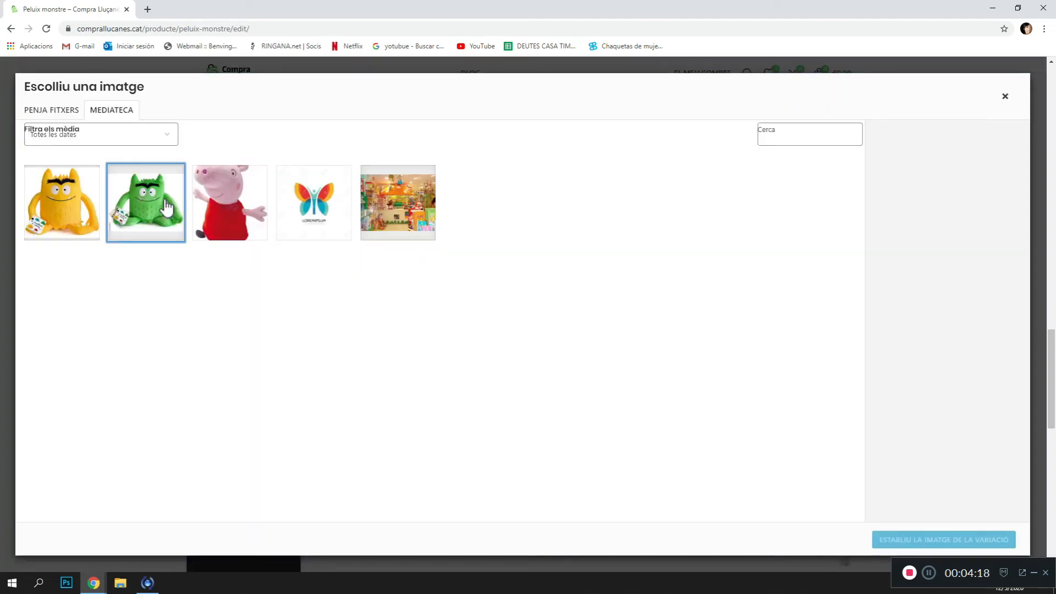
click(990, 540)
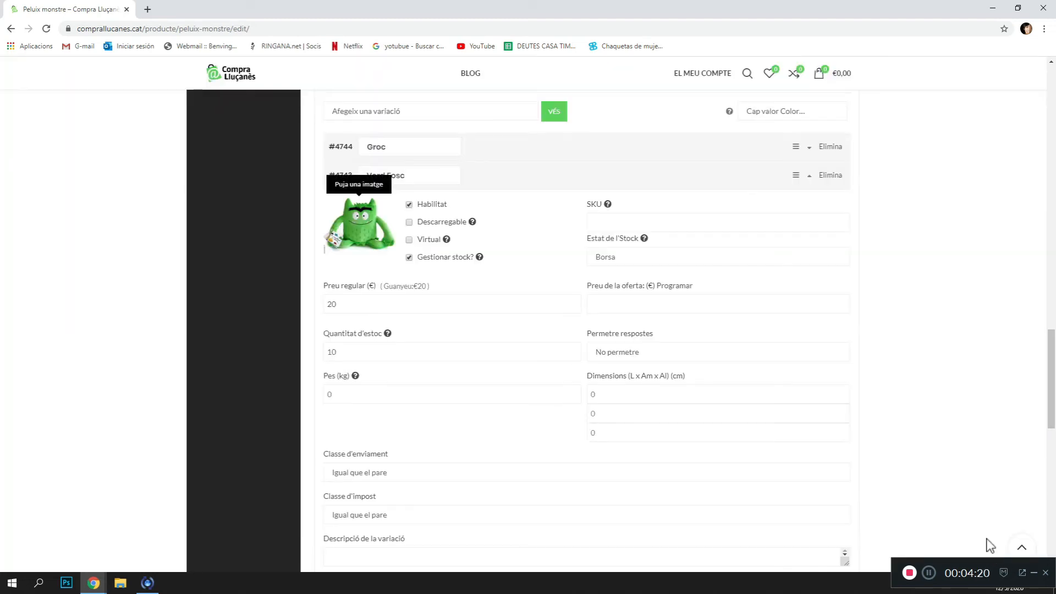
click(810, 177)
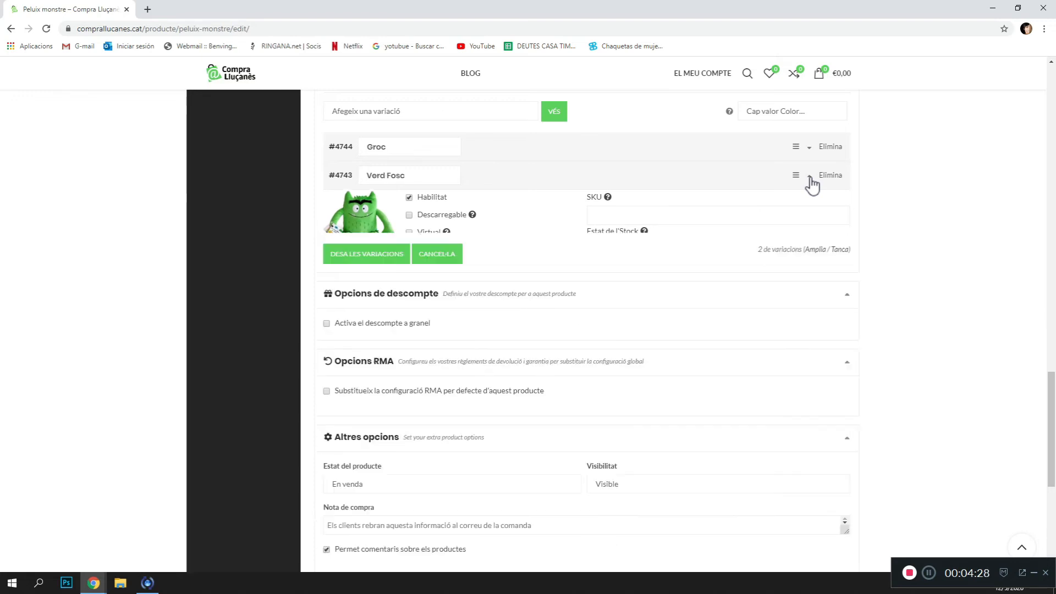
click(391, 216)
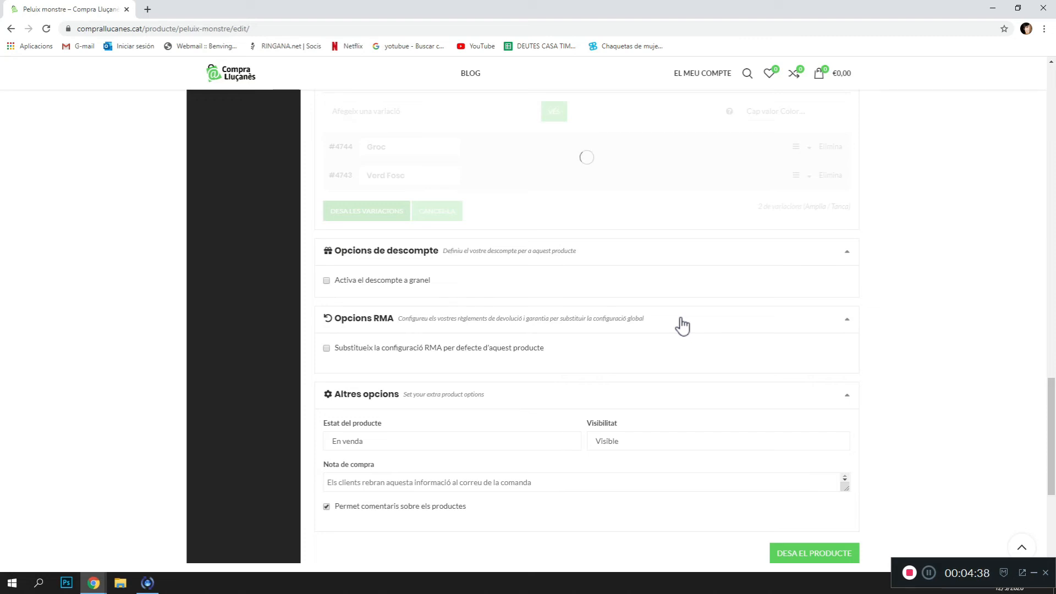
scroll(682, 326, up, 3)
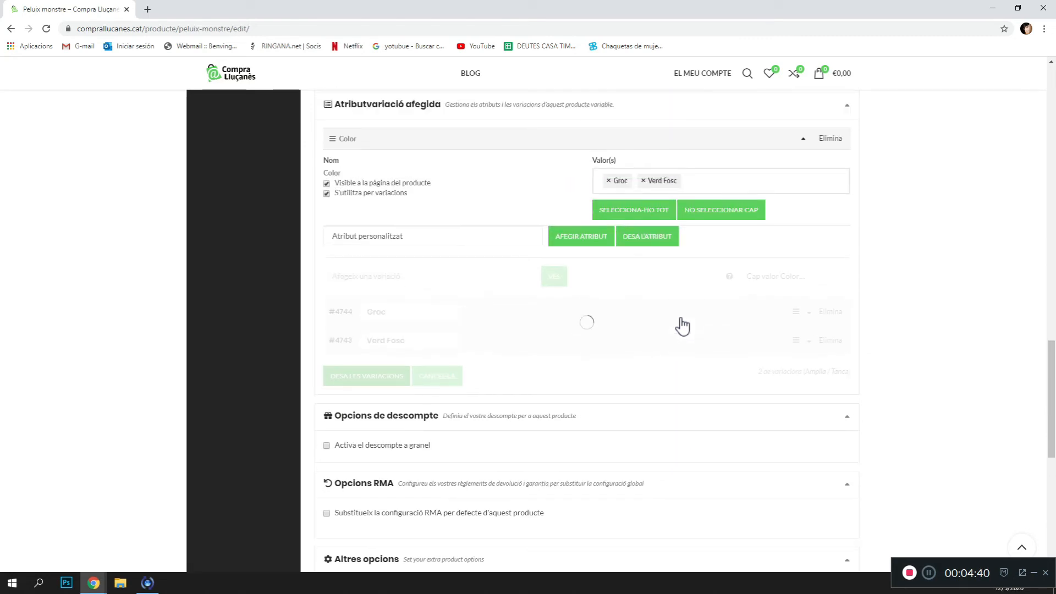
scroll(682, 326, down, 2)
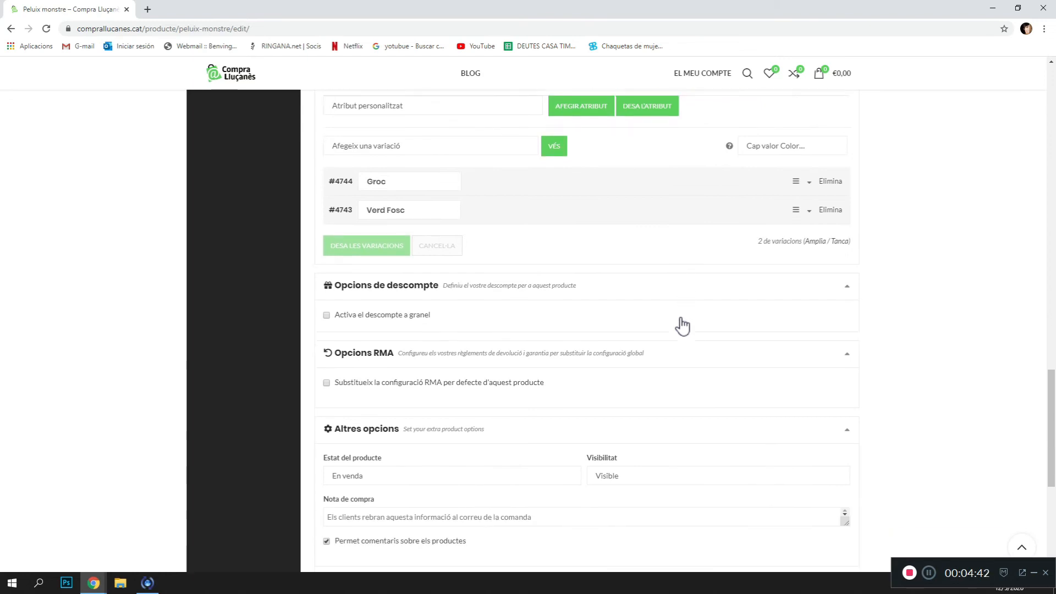
scroll(682, 325, down, 3)
scroll(683, 325, up, 1)
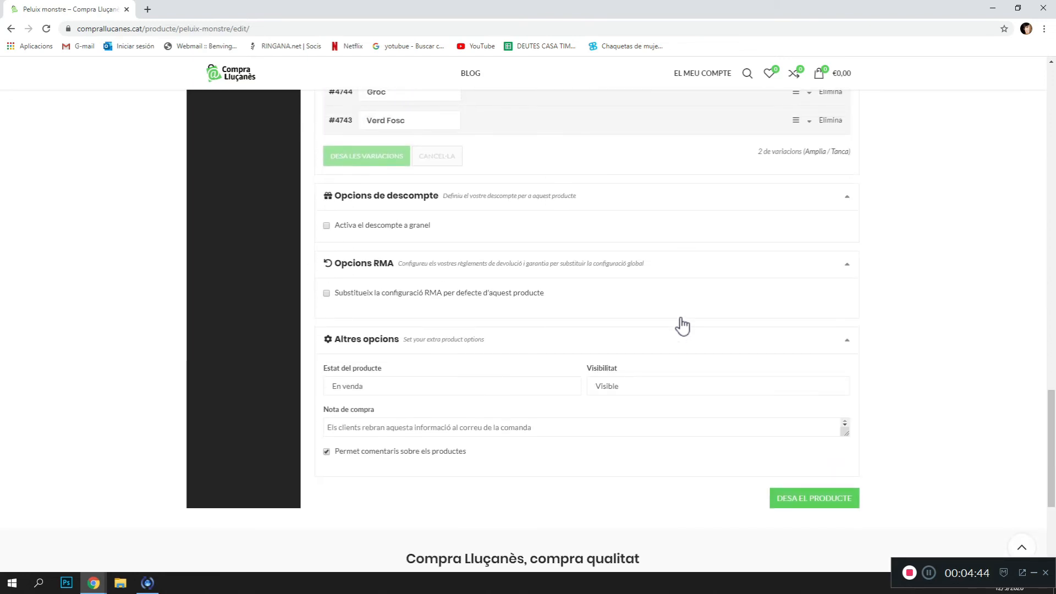
scroll(683, 326, up, 3)
scroll(680, 317, up, 1)
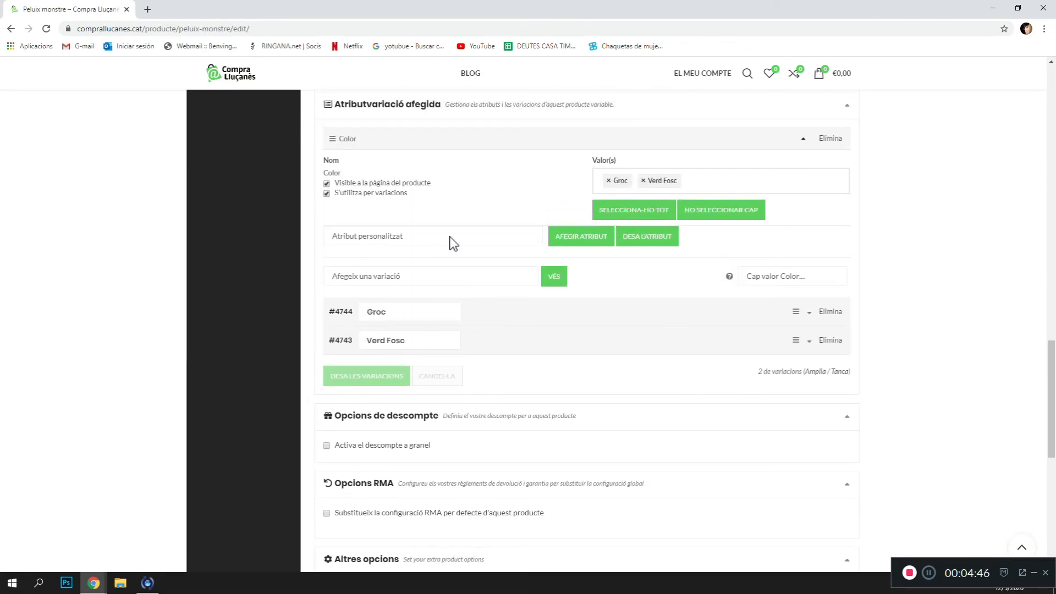
click(448, 235)
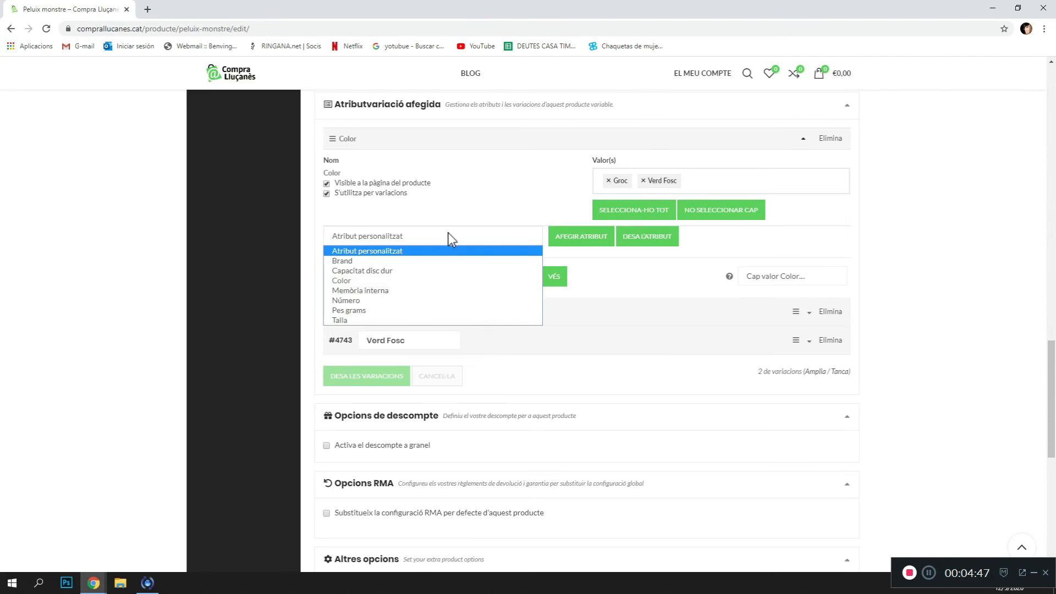
click(348, 322)
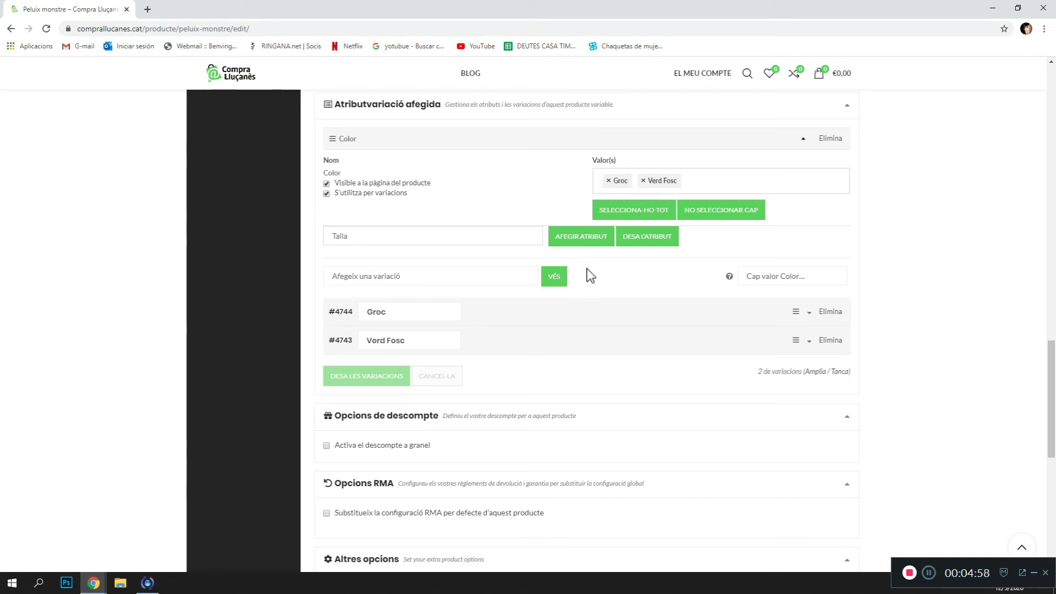
click(511, 234)
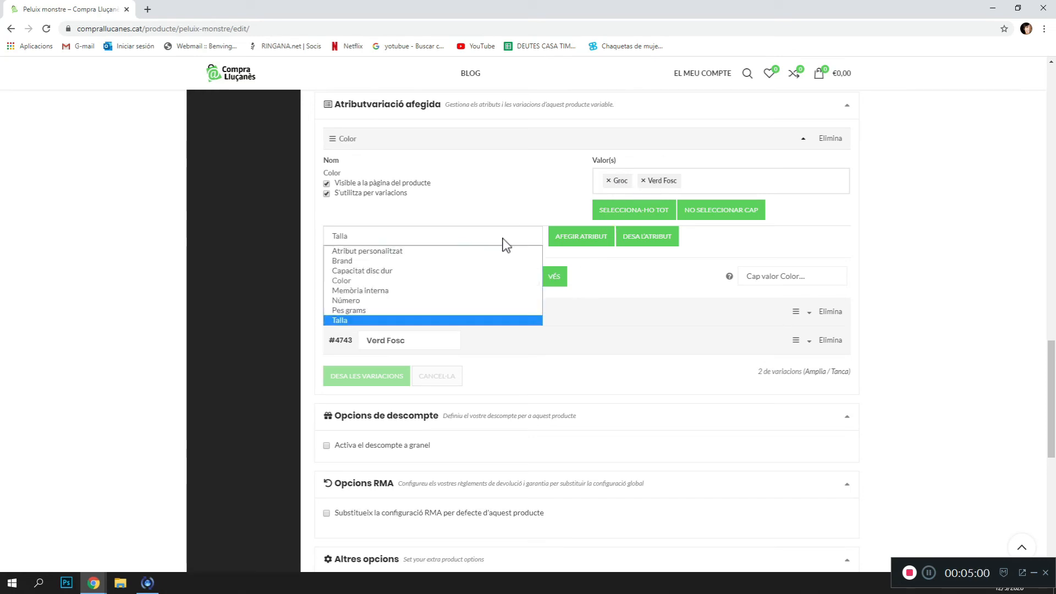
click(442, 251)
Step: Save the Peluix monstre product with its colour variations
scroll(658, 370, down, 6)
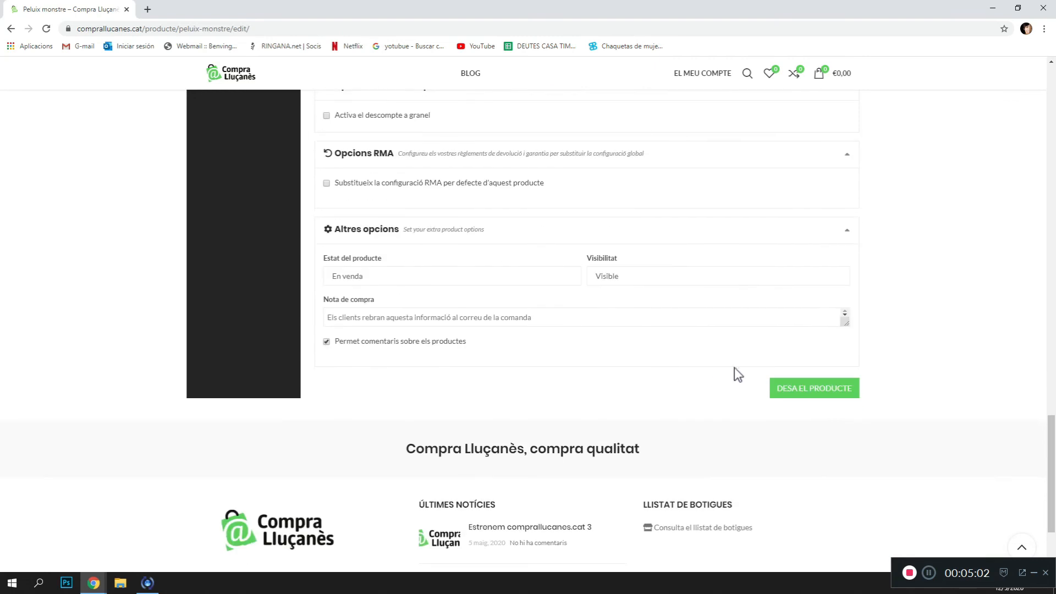
click(818, 395)
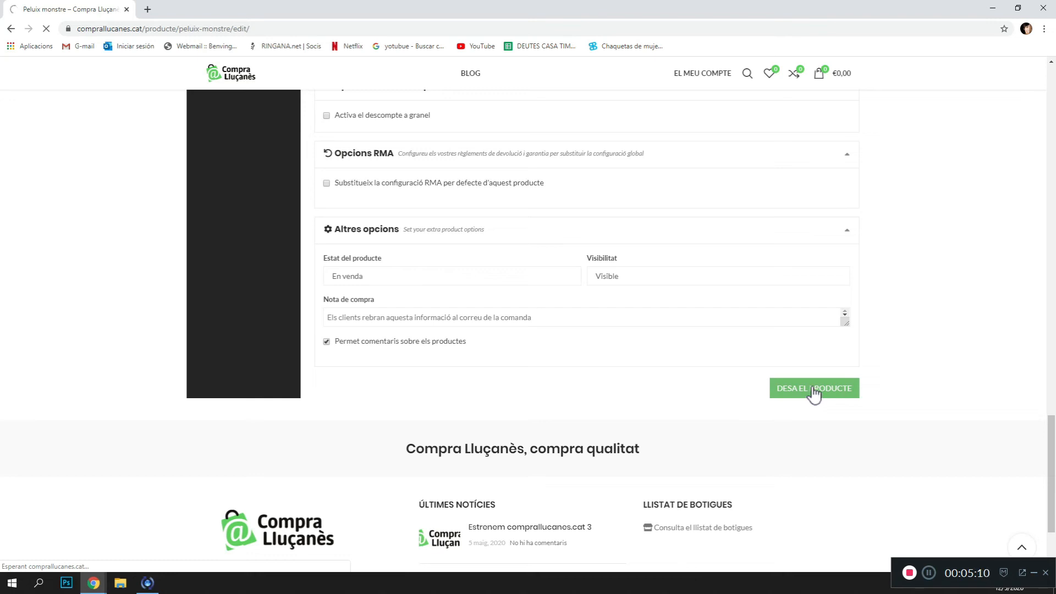
scroll(638, 309, up, 4)
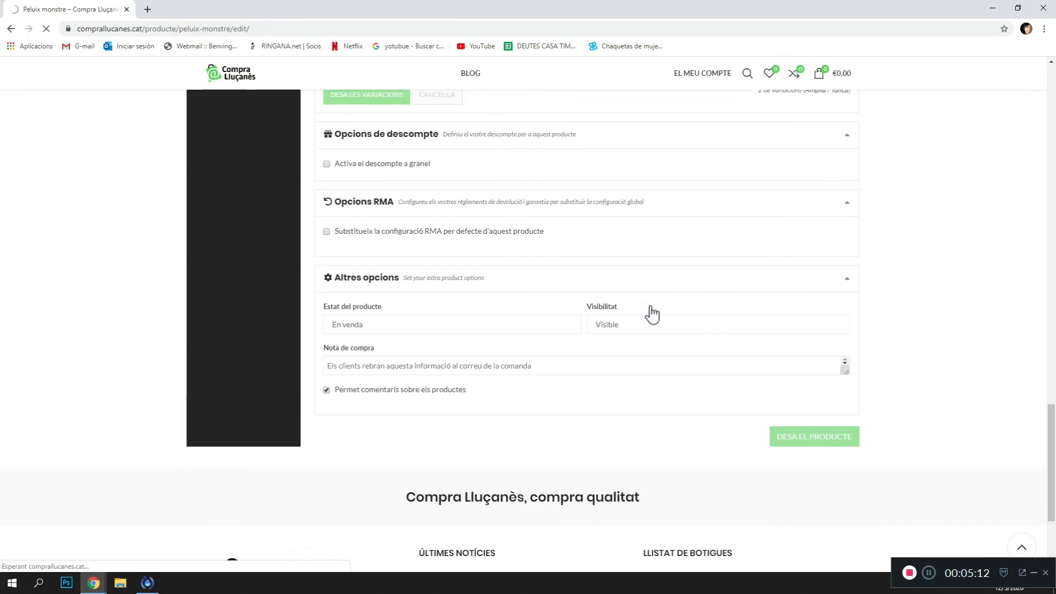
scroll(652, 314, up, 7)
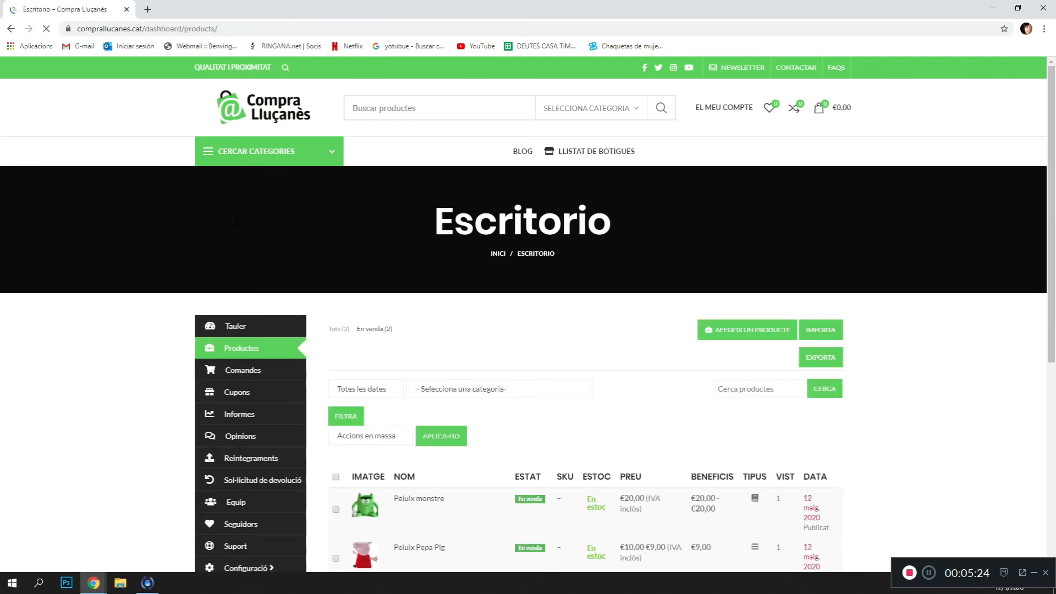
Step: Open the public list of shops from the vendor's product list
scroll(504, 341, down, 1)
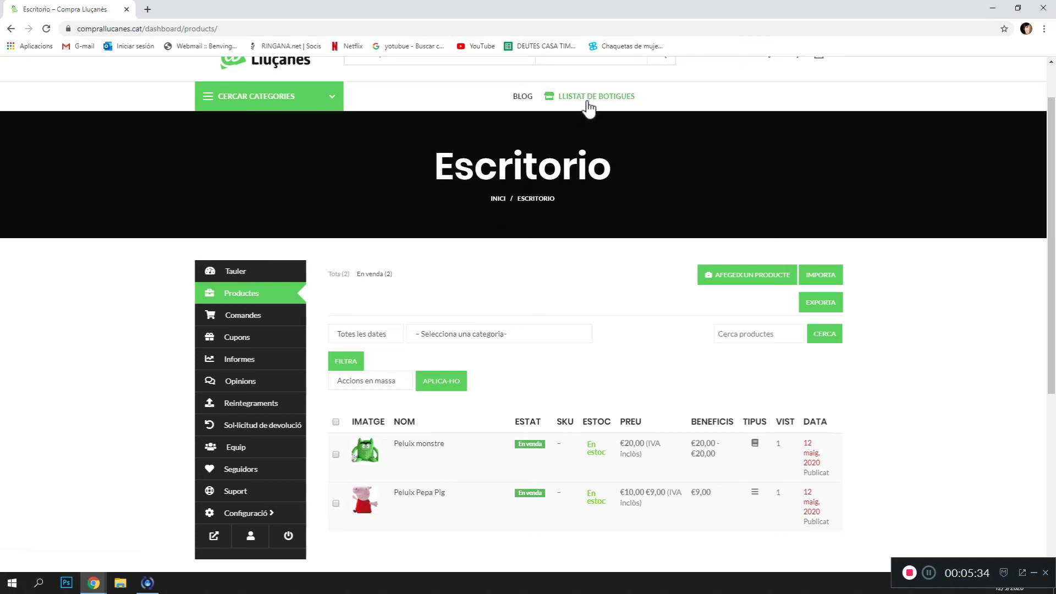
click(592, 103)
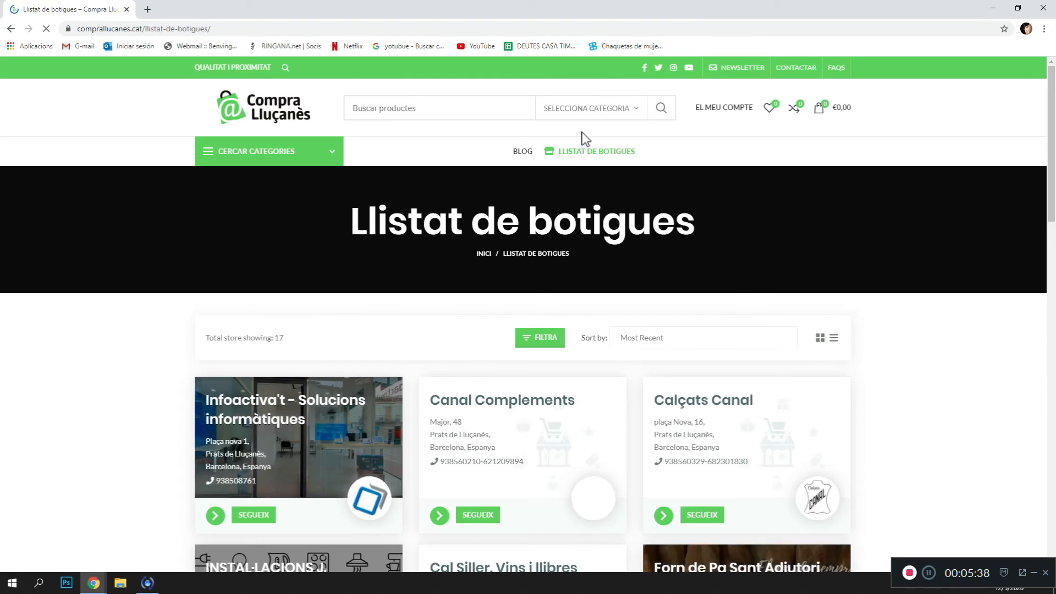
Step: Find the Juguets Albert shop in the list of shops and open its store page
scroll(559, 424, down, 1)
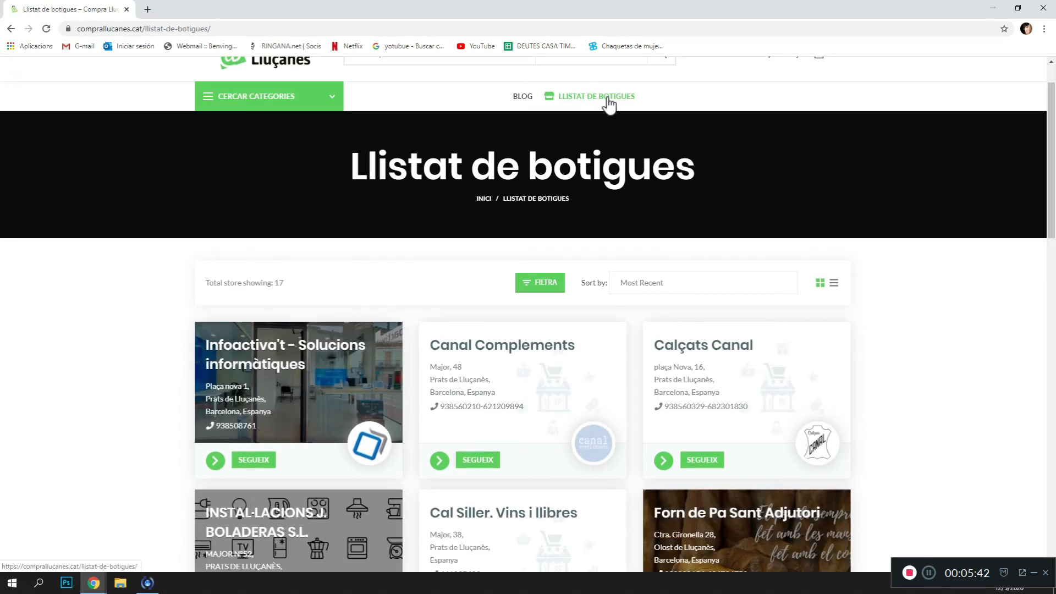
scroll(568, 243, down, 4)
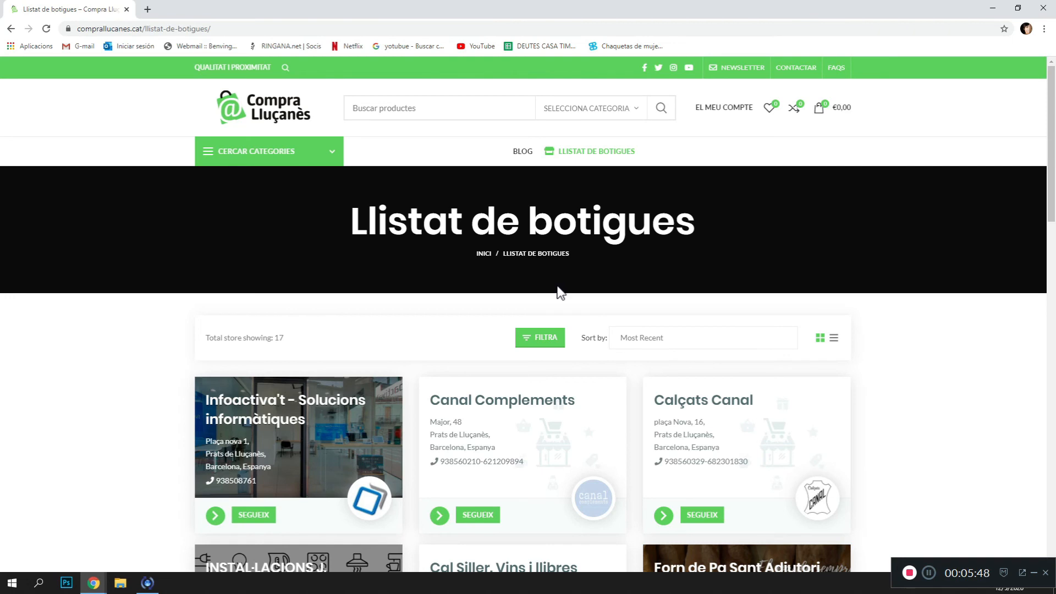
scroll(556, 292, down, 8)
scroll(548, 309, down, 8)
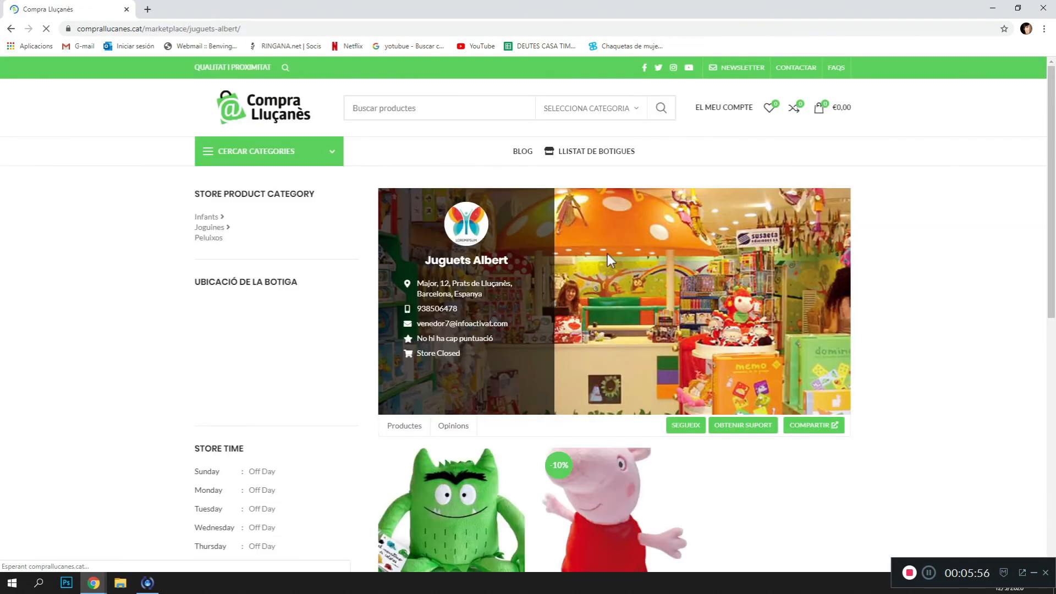
Step: Open the Peluix monstre product from the Juguets Albert store and preview its yellow and then its dark green colour variation
scroll(653, 233, down, 3)
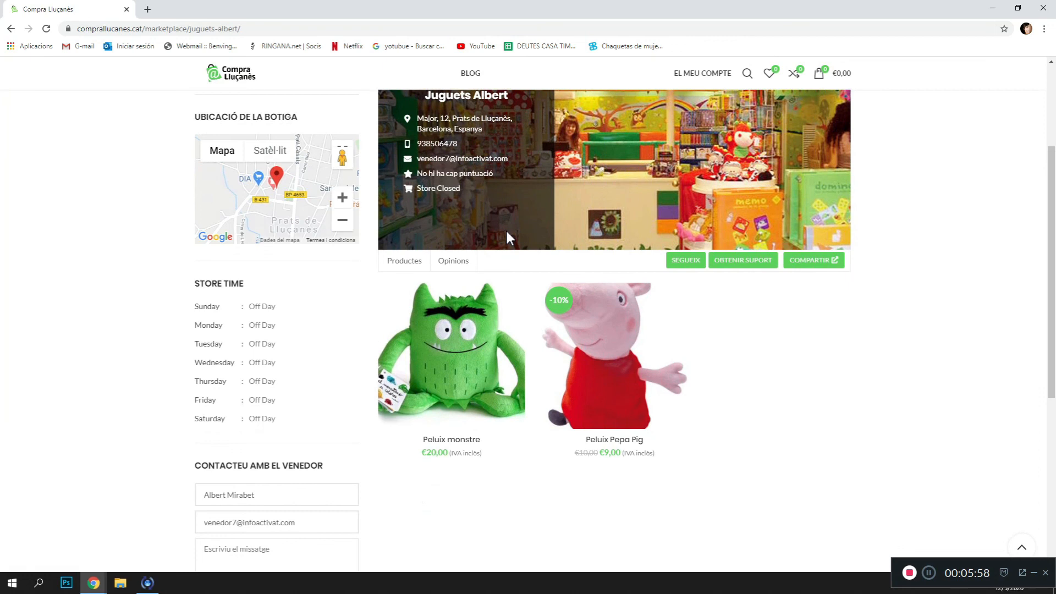
scroll(724, 388, down, 1)
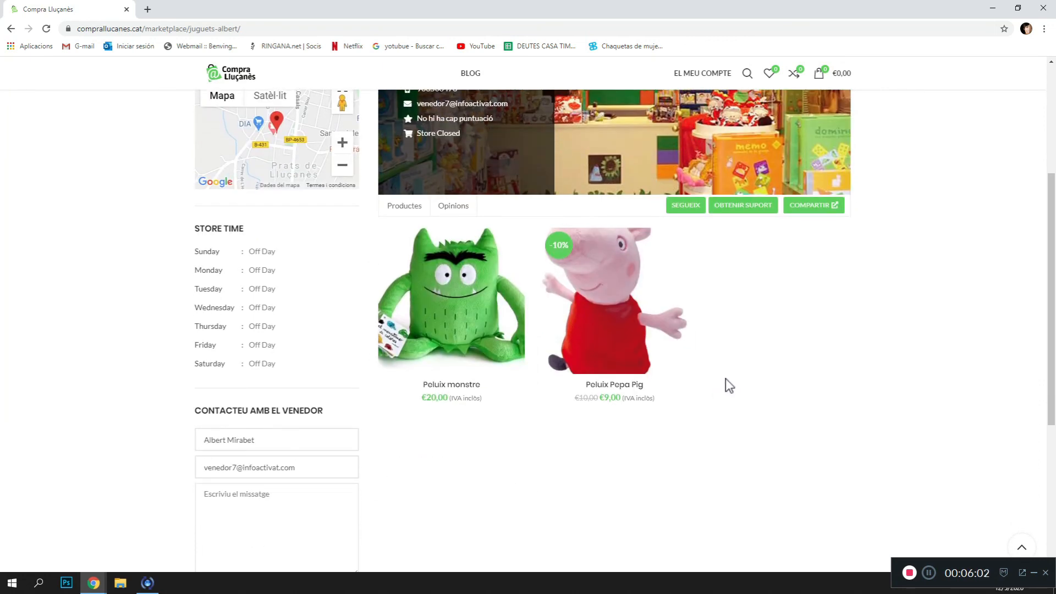
mouse_move(598, 271)
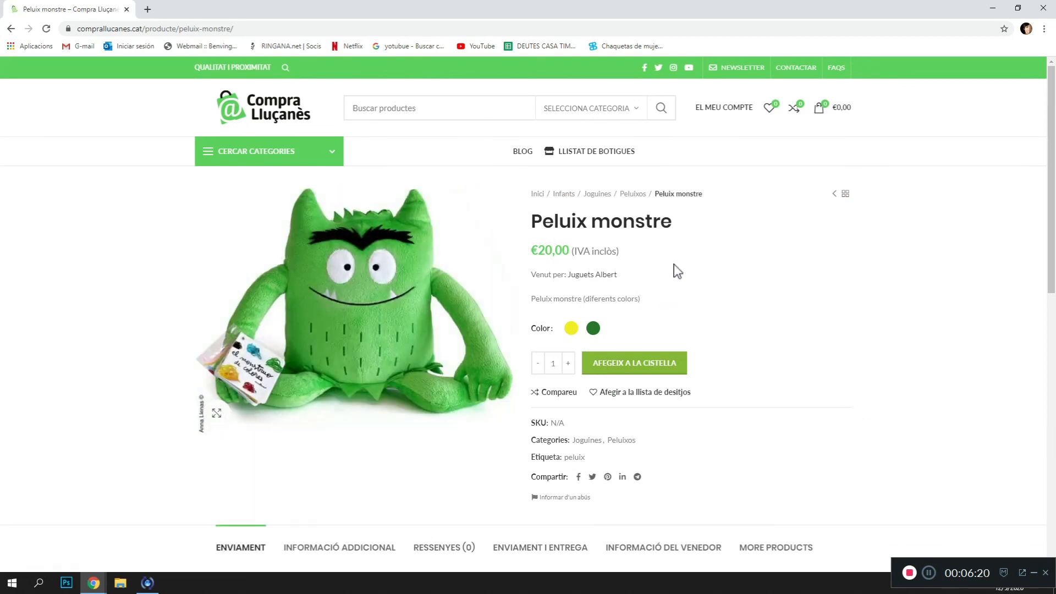
click(571, 330)
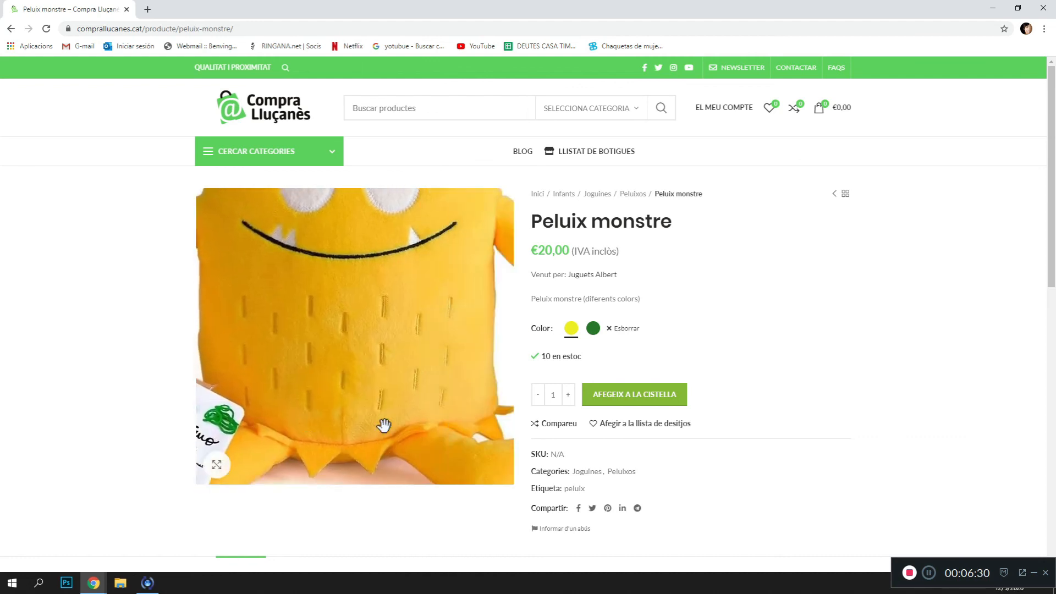
click(594, 329)
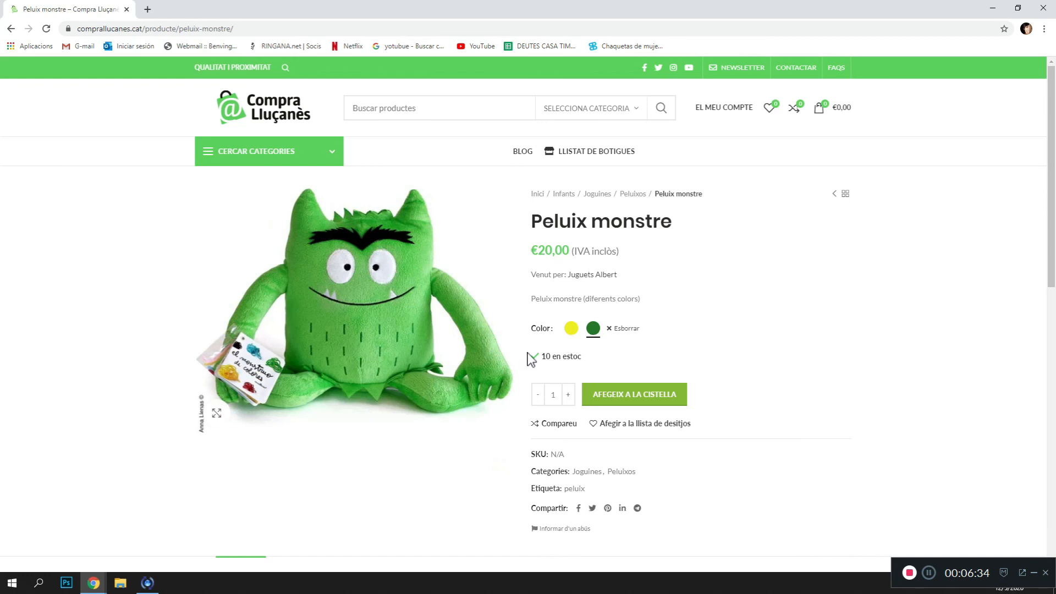